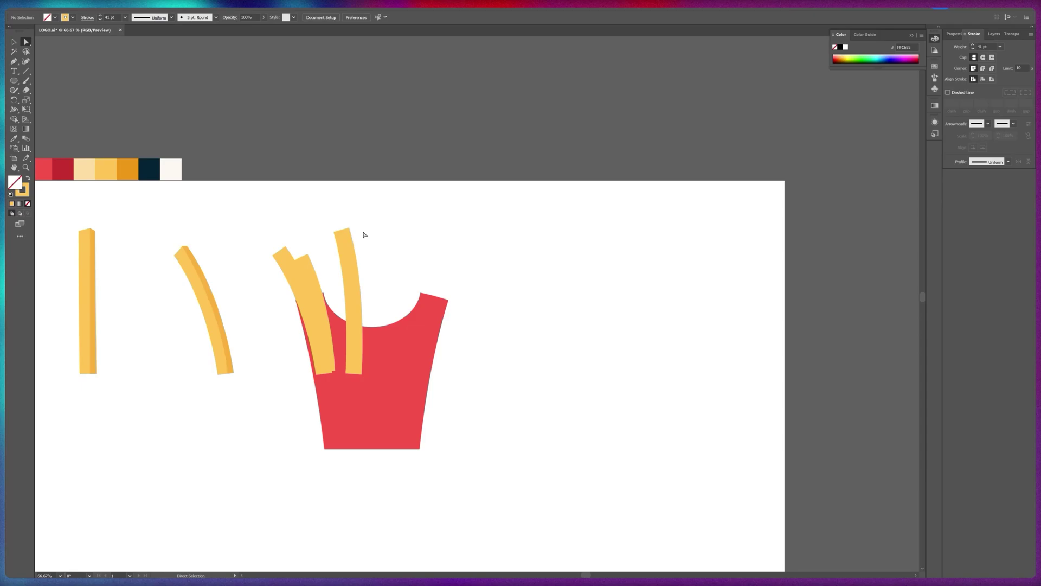
Shift the lower and upper end points of the next fry in the red bucket slightly to the right.
right_click(395, 371)
drag(372, 373, 378, 374)
drag(381, 230, 386, 232)
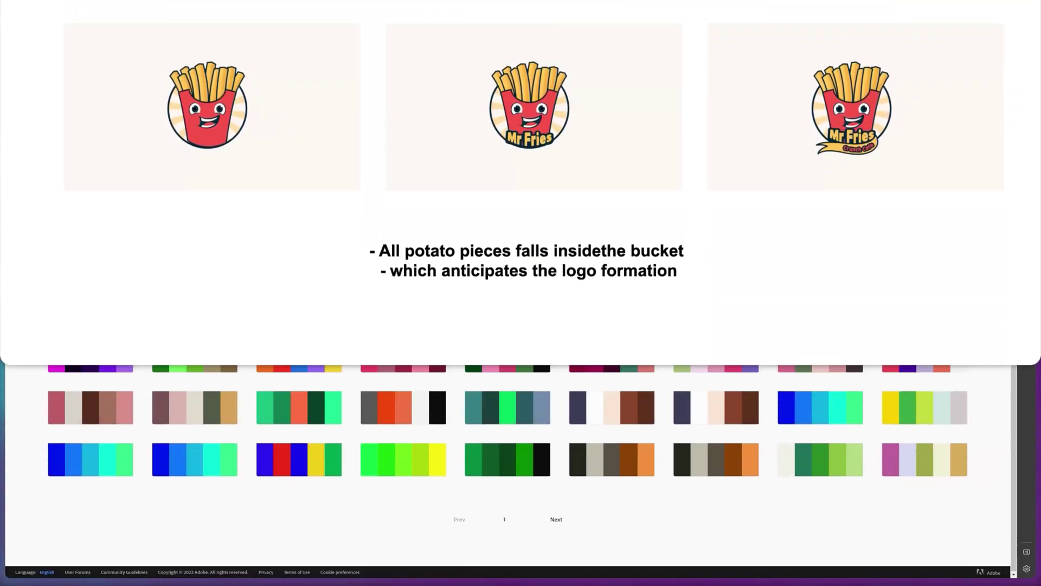
Switch to Adobe Color, examine the blue, red, yellow and green theme on the next page, and keep browsing the themes.
click(563, 521)
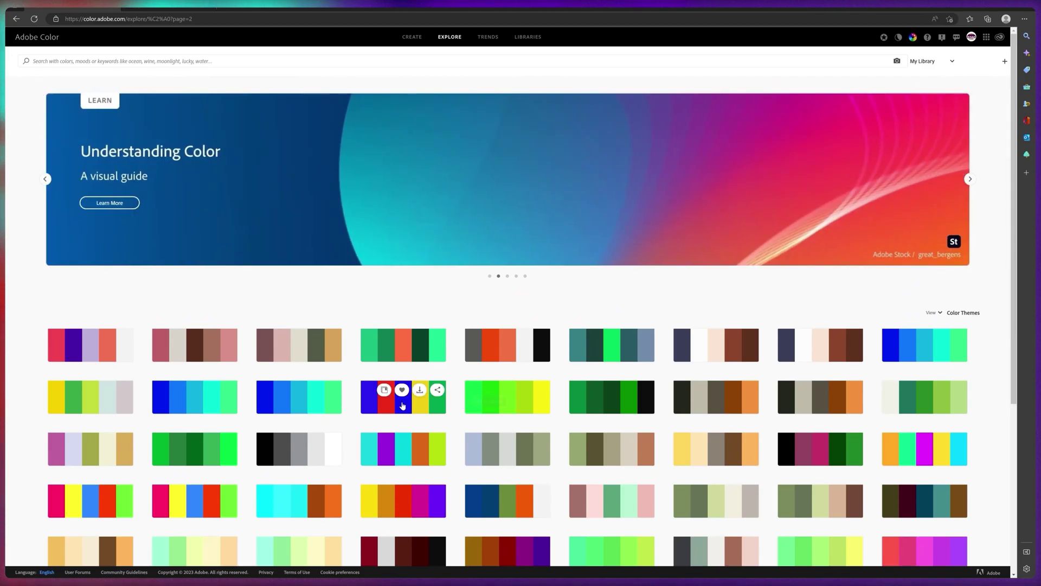
click(395, 408)
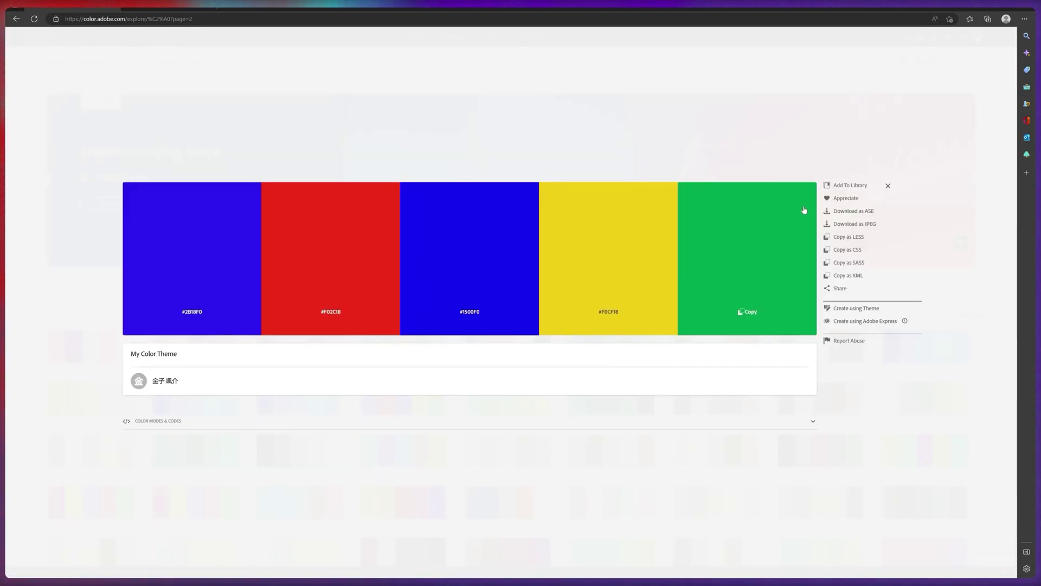
click(888, 185)
scroll(879, 348, down, 5)
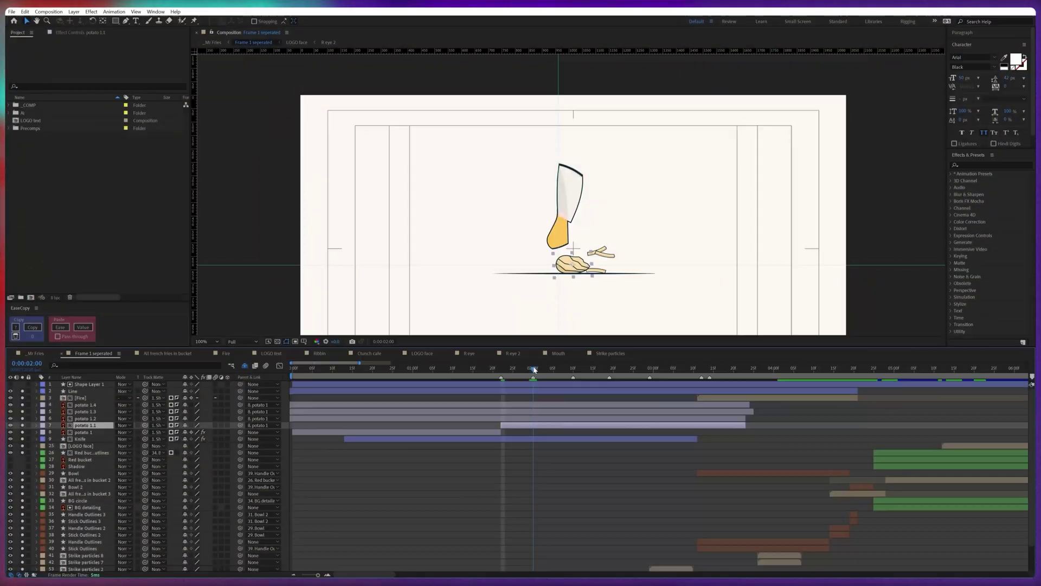
Switch to After Effects and trim potato 1.2 to run from 0:00:02:01 to the next marker, butting it against potato 1.1 and potato 1.3.
key(ctrl+shift+a)
click(538, 419)
key(alt+bracketleft)
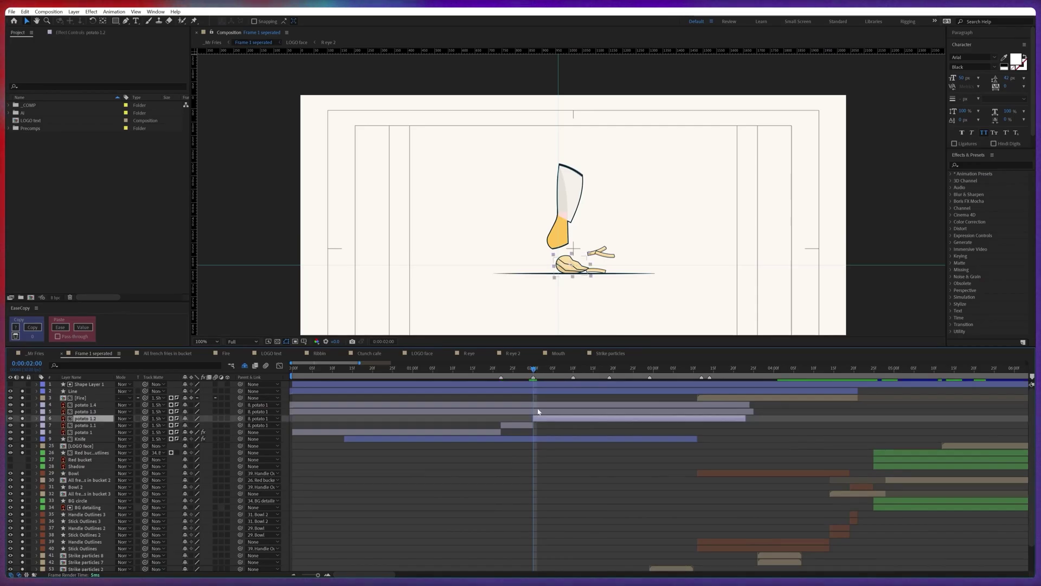
key(alt+bracketright)
click(594, 412)
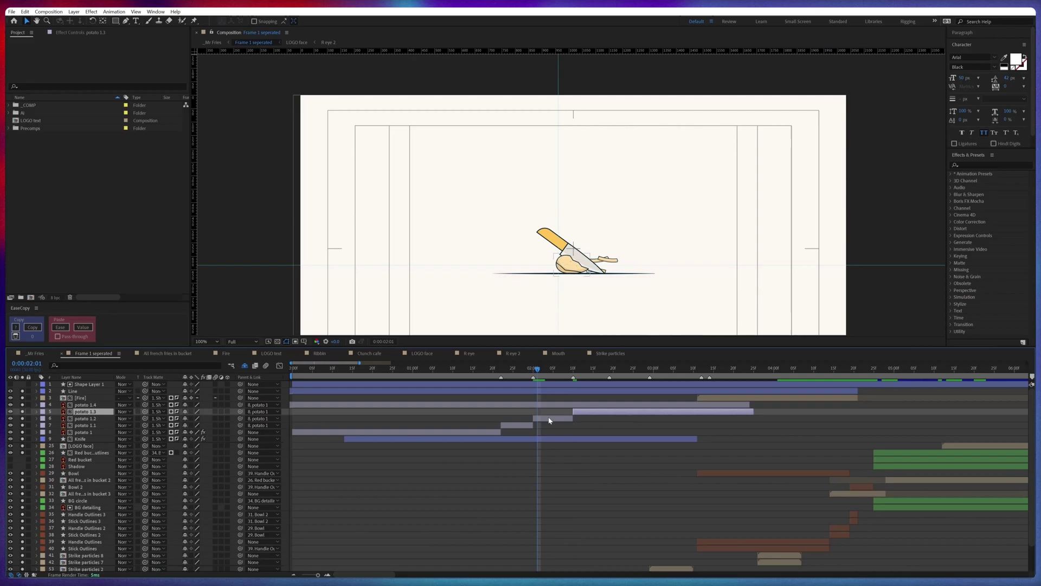
click(529, 425)
key(Page_Up)
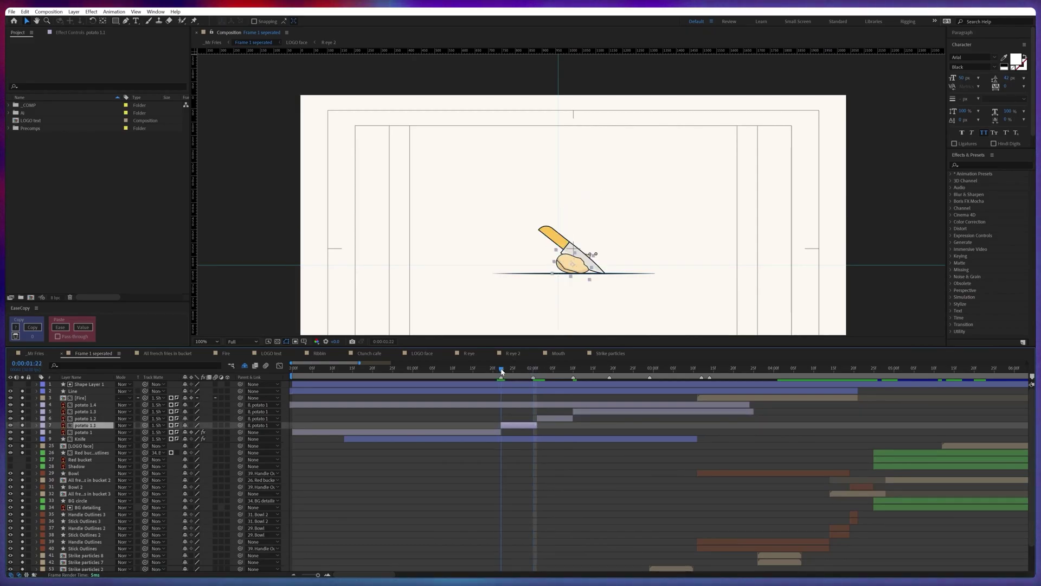
End potato 1.3 and start potato 1.4 at 0:00:02:19, and go to the following marker.
key(Page_Down)
key(Page_Down)
click(616, 411)
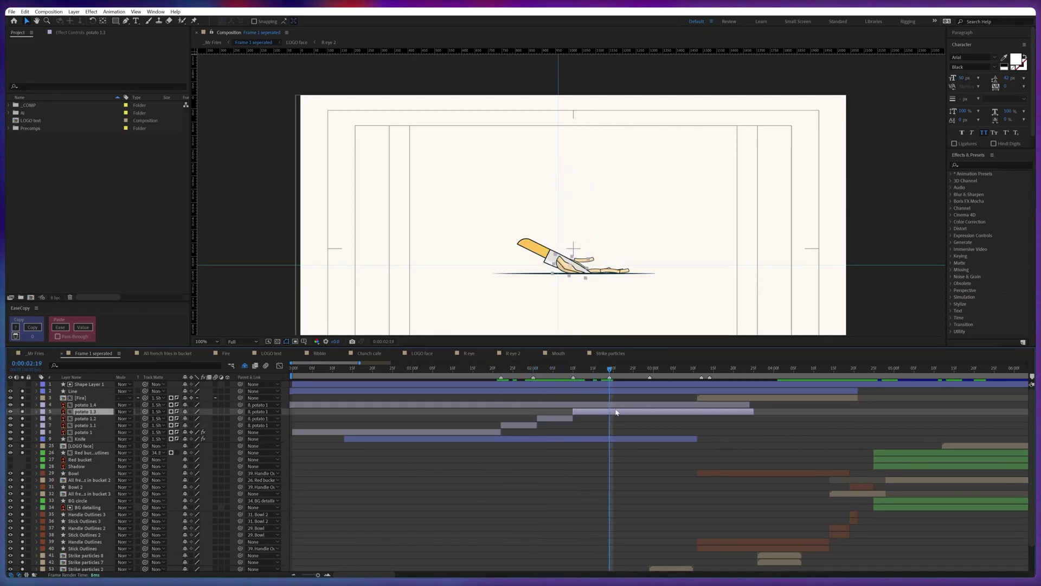
key(alt+bracketright)
click(616, 405)
key(alt+bracketleft)
click(649, 368)
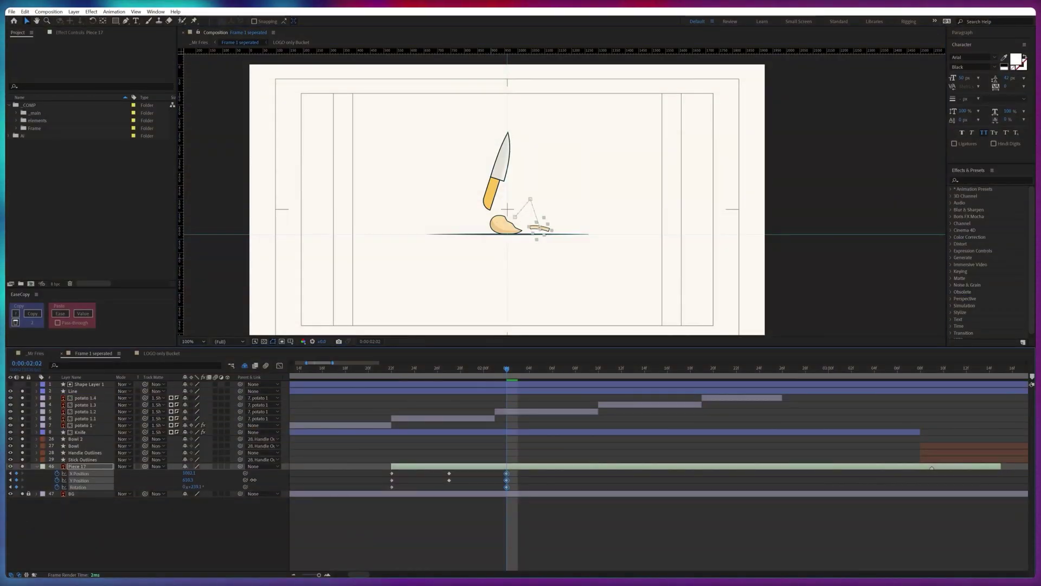
At 0:00:02:02, adjust the cut fry piece's Rotation and Y Position so it lies flat on the ground line.
drag(254, 480, 249, 480)
scroll(556, 236, up, 2)
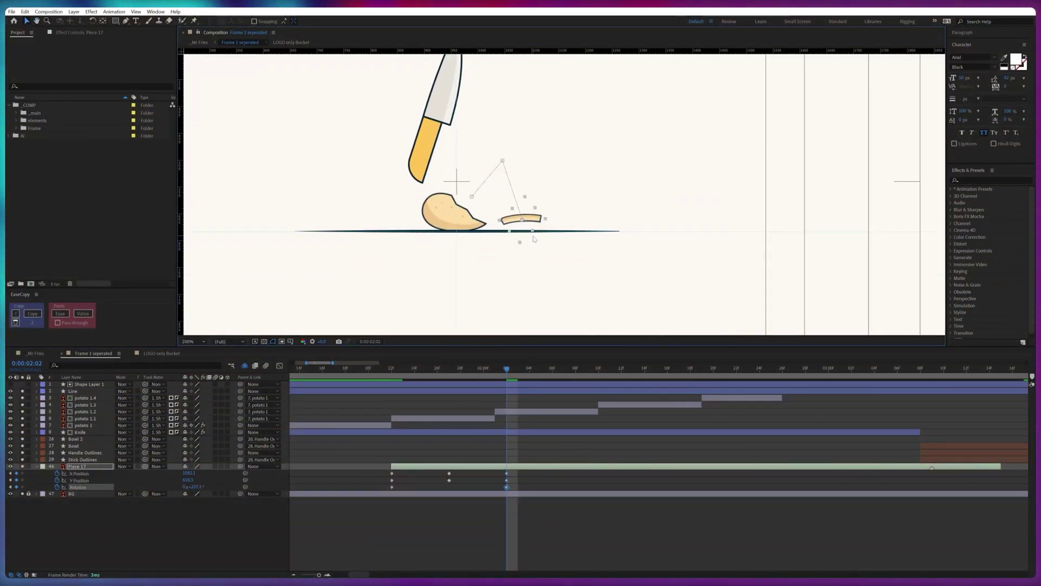
drag(480, 242, 481, 253)
click(199, 486)
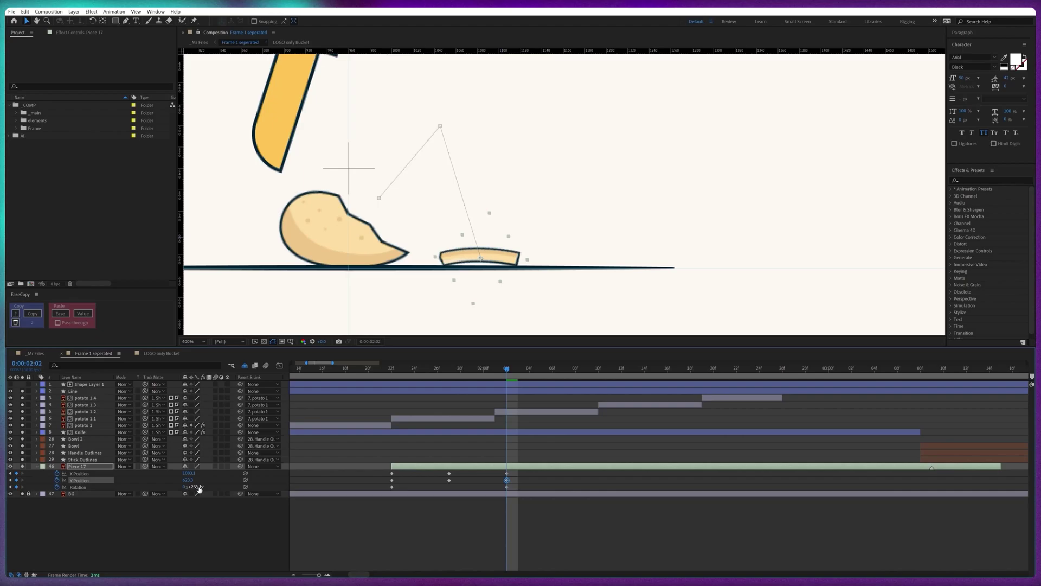
click(229, 342)
click(226, 361)
scroll(412, 272, down, 1)
Apply Easy Ease to all the fry piece's position and rotation keyframes, and open the middle position keyframe in the Graph Editor.
drag(517, 470, 382, 490)
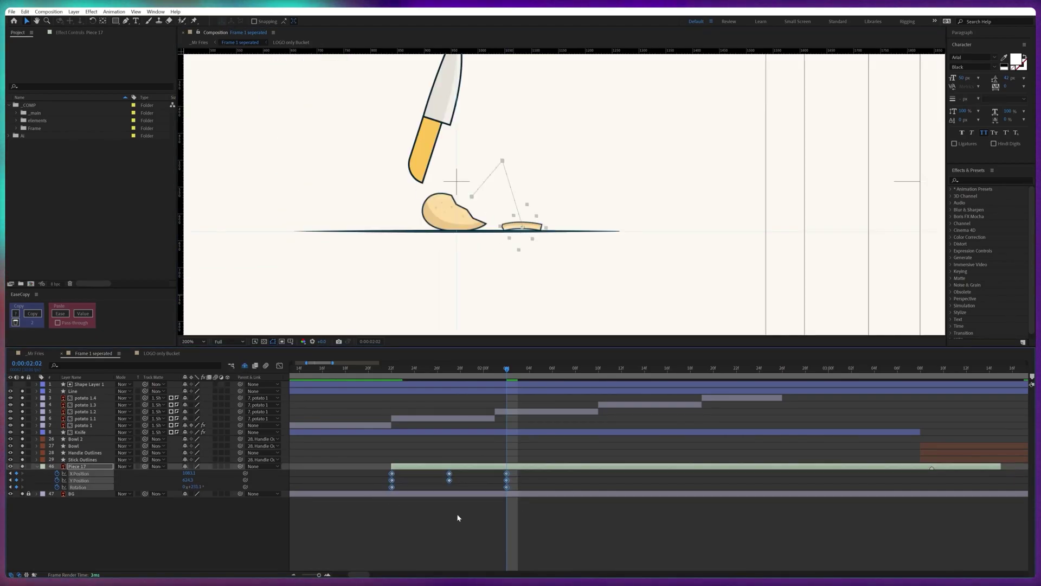
key(F9)
click(457, 514)
click(449, 478)
click(277, 366)
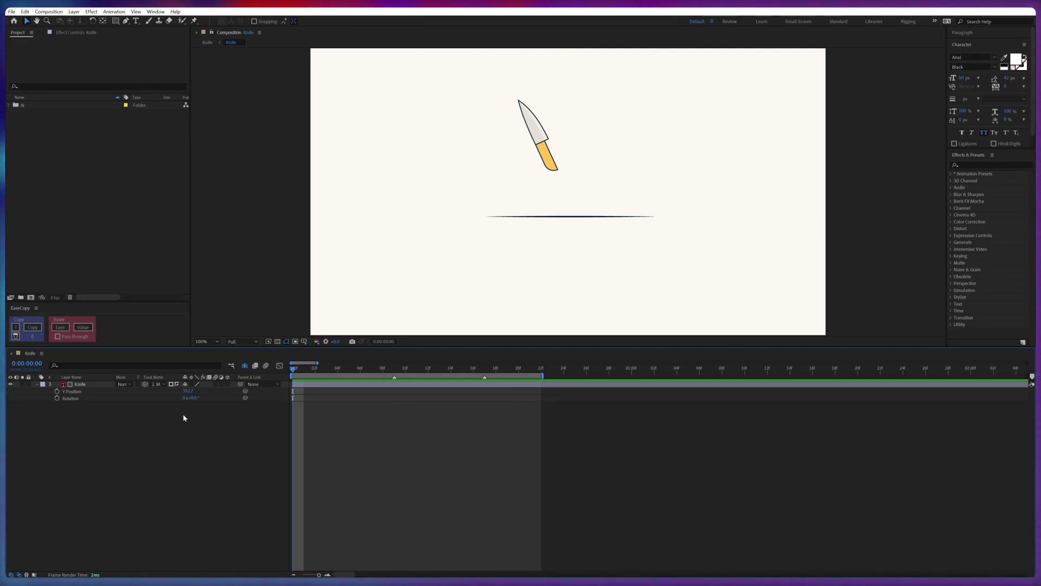
Keyframe the knife's Y Position and Rotation at the first frame, and at 0:00:00:09 place it below the ground line rotated 225°.
click(101, 386)
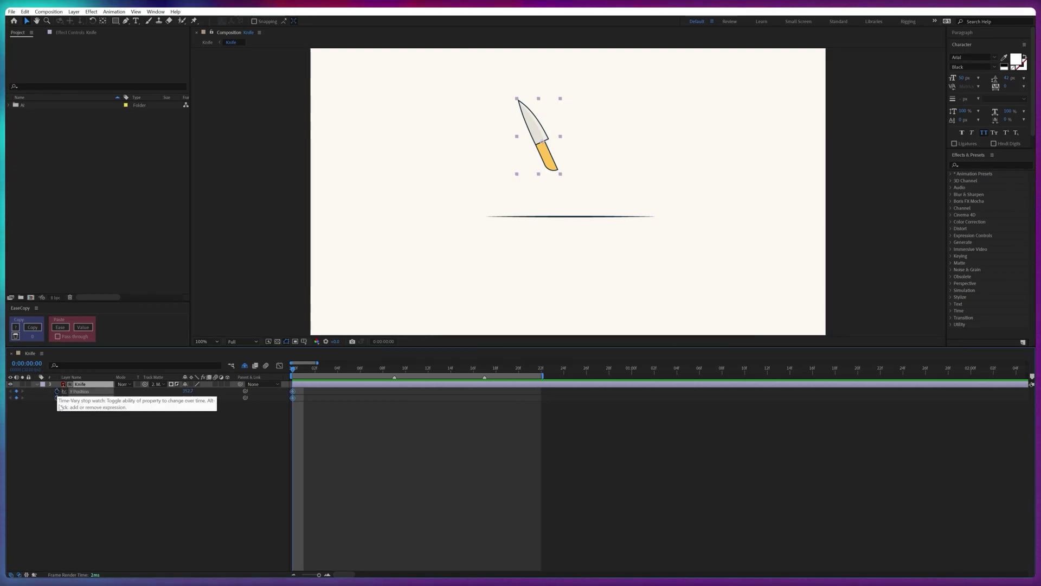
click(400, 418)
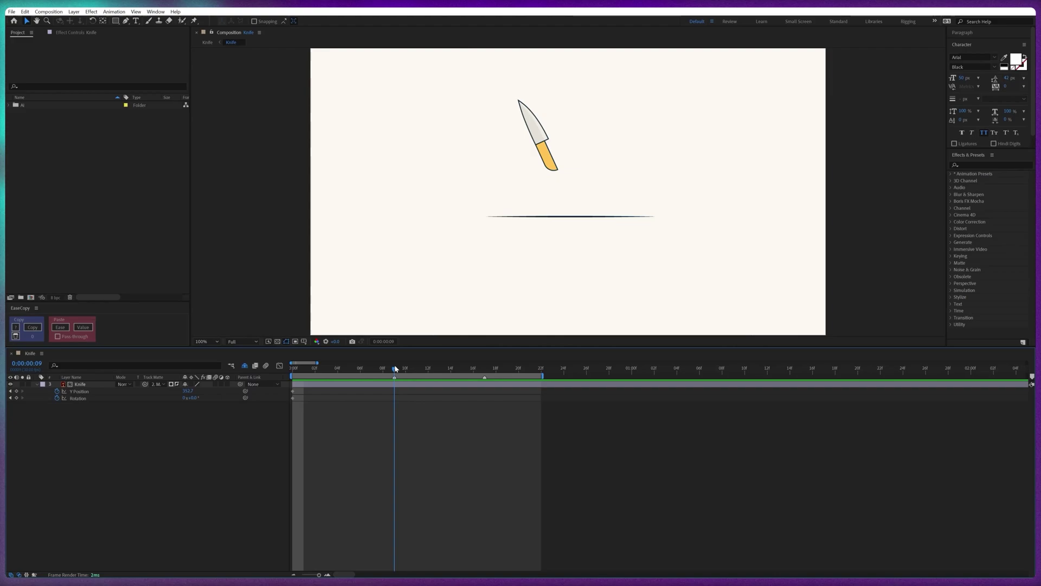
click(396, 369)
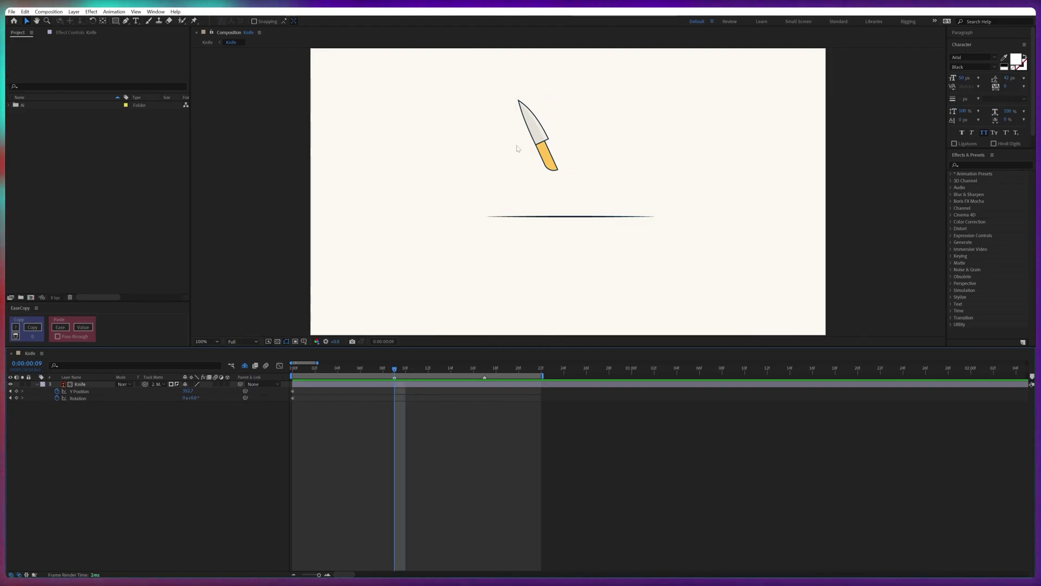
click(536, 133)
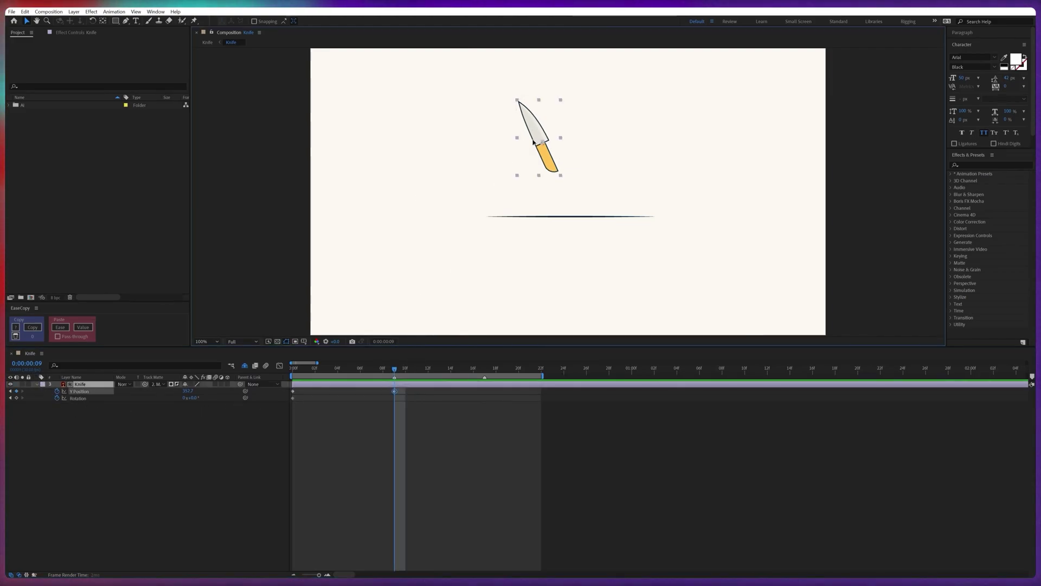
drag(536, 135, 537, 246)
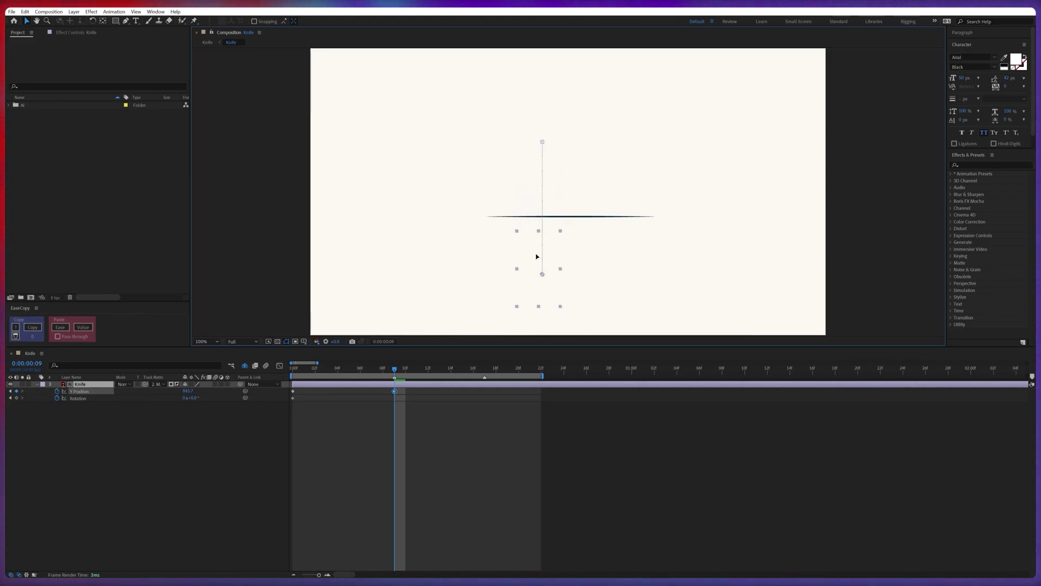
drag(192, 398, 255, 399)
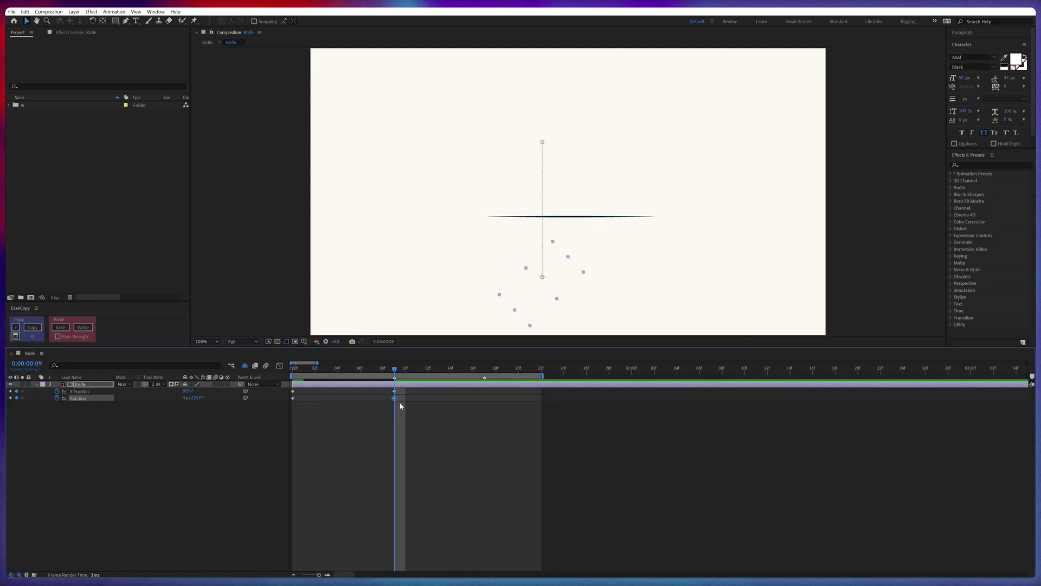
Time-reverse the knife's Y Position and Rotation keyframes, and set its Rotation at 0:00:00:09 to -12°.
drag(407, 392, 292, 405)
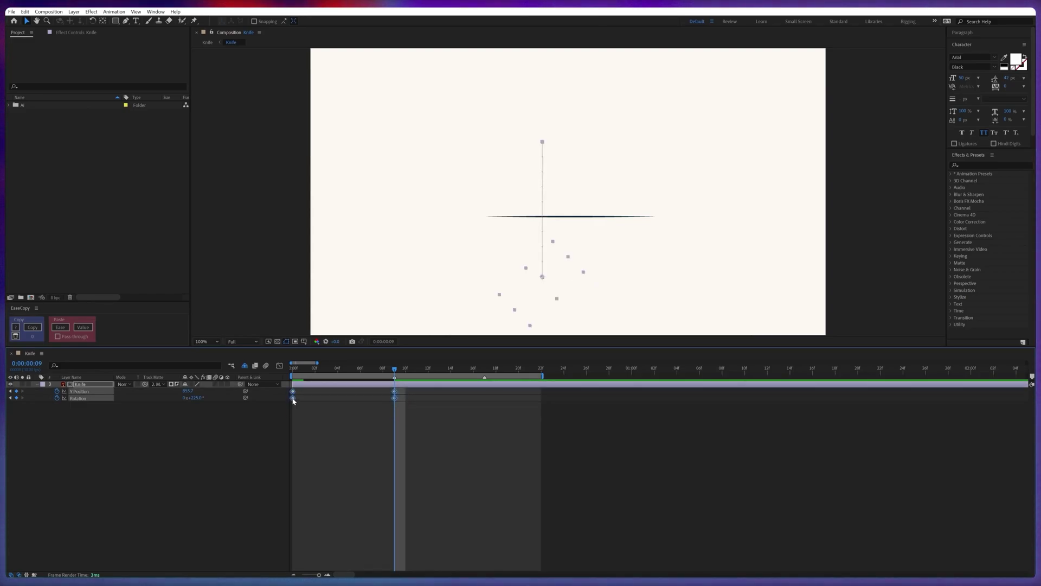
right_click(292, 401)
mouse_move(369, 437)
click(426, 525)
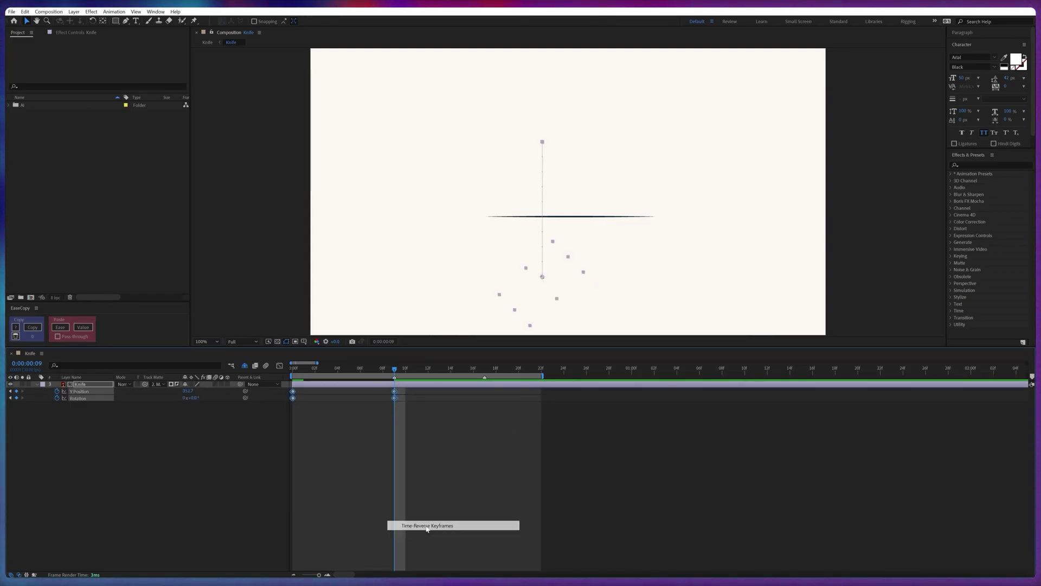
click(434, 475)
drag(192, 399, 185, 402)
At 0:00:00:17, keyframe the knife rotated clockwise with its tip down and lowered onto the ground line.
click(484, 374)
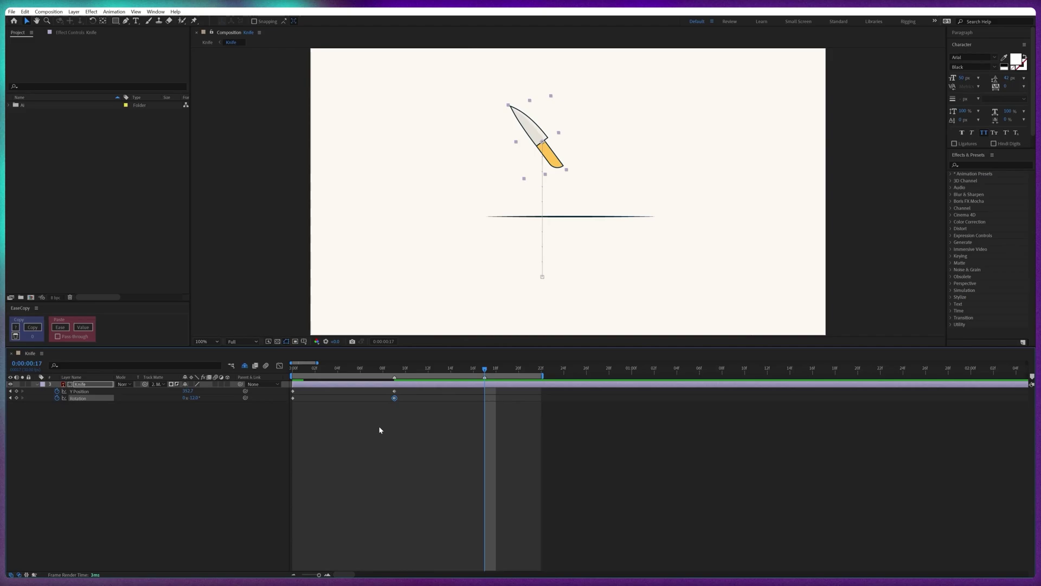
drag(194, 398, 273, 389)
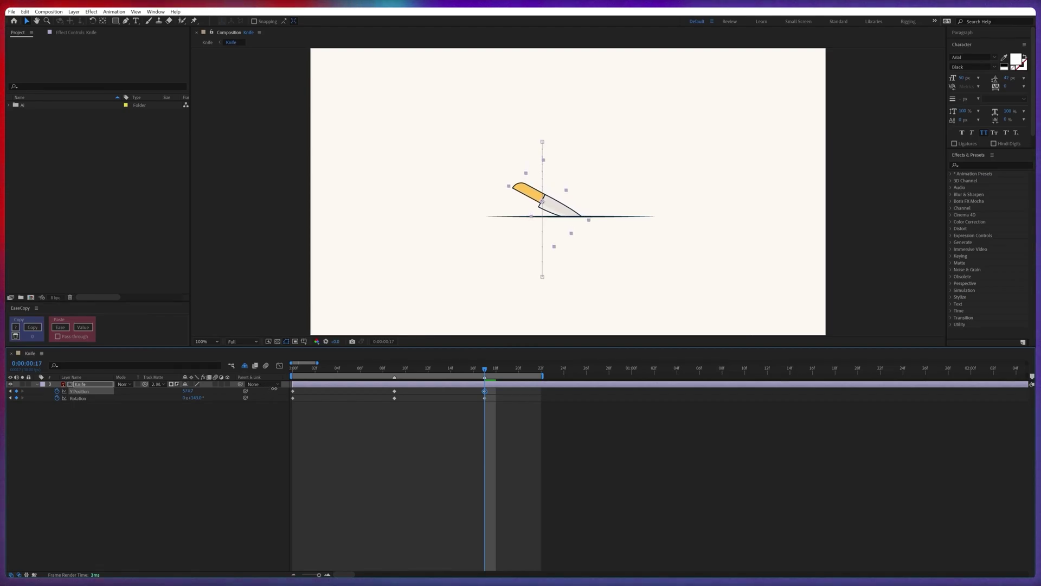
click(194, 397)
key(Up)
key(Up)
key(Up)
key(Up)
key(Up)
key(Up)
key(Up)
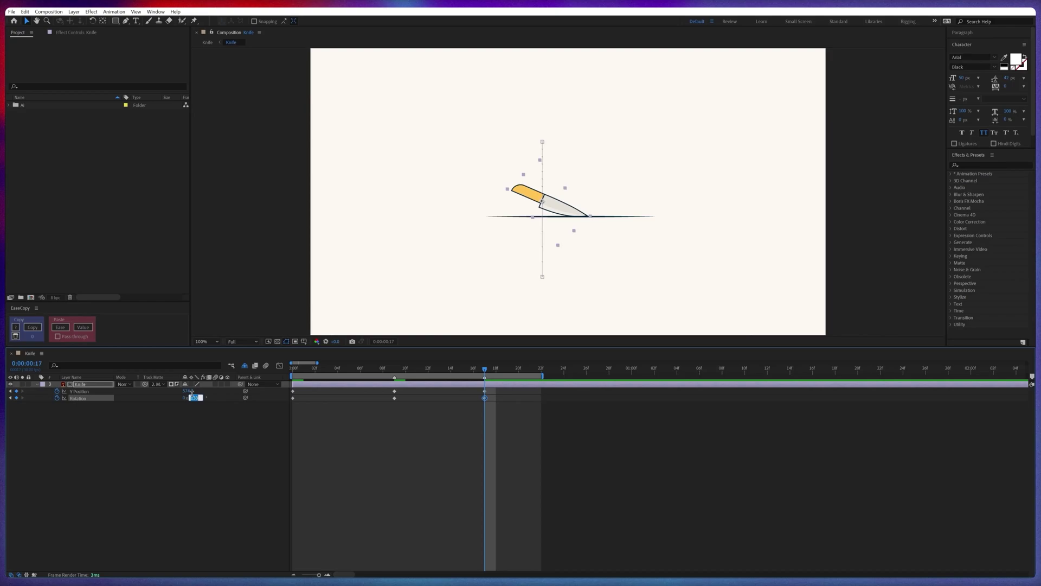
Fine-tune the knife at 0:00:00:17 to a Rotation of 135°, with its Y Position resting the blade on the ground line.
click(97, 384)
key(Up)
click(195, 398)
key(Down)
key(Down)
key(Down)
key(Return)
key(Up)
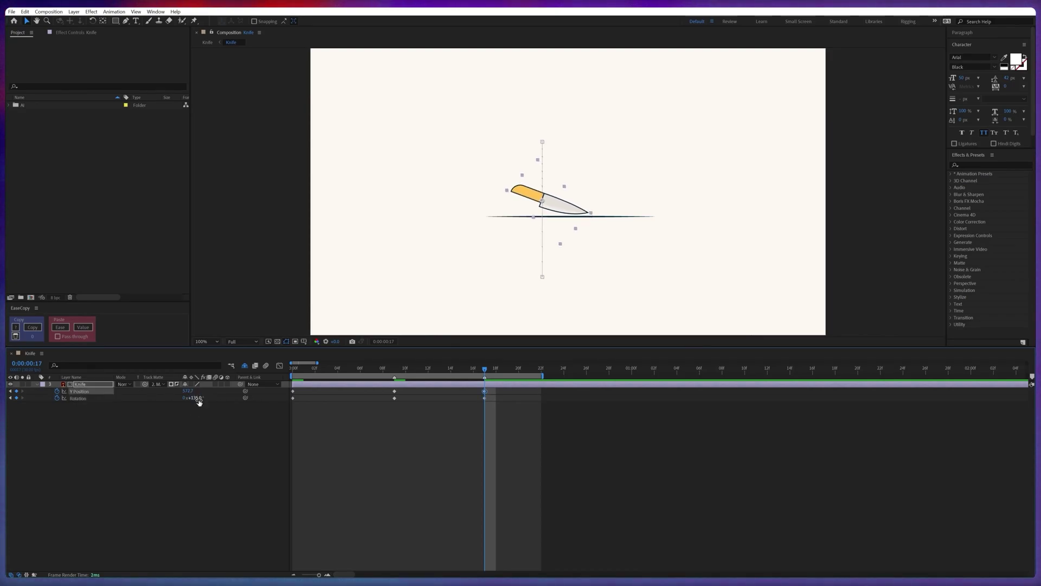
drag(199, 401, 198, 401)
Apply Easy Ease to all the knife's keyframes and open its Y Position curve in the Graph Editor.
drag(508, 388, 299, 417)
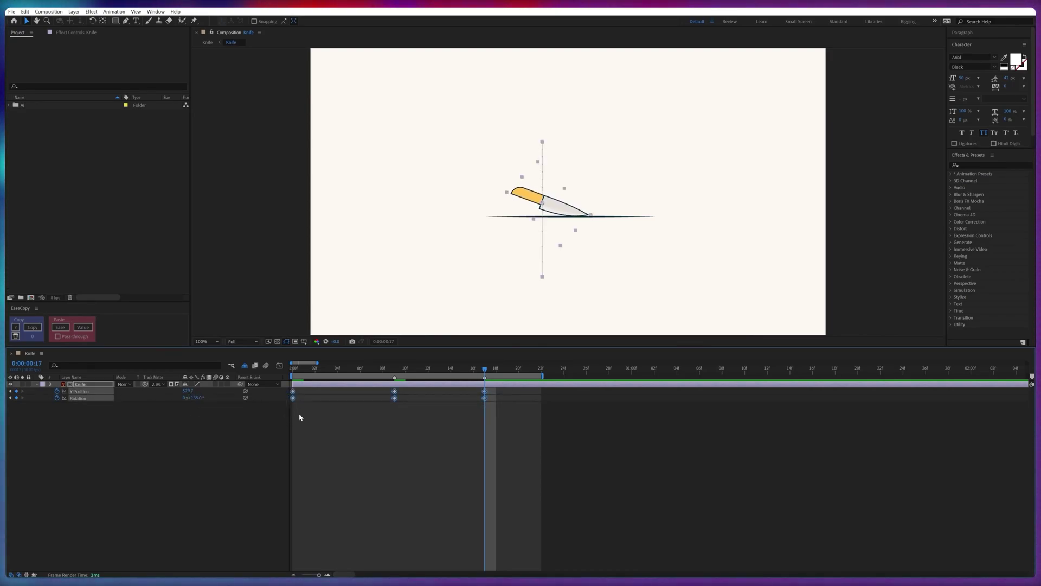
key(F9)
click(384, 427)
drag(406, 390, 383, 398)
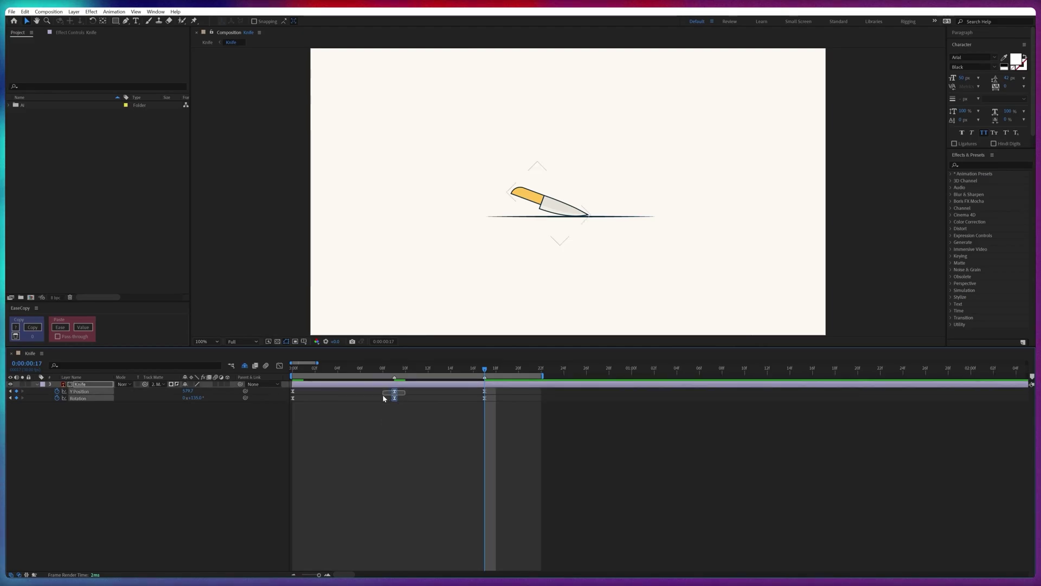
click(395, 391)
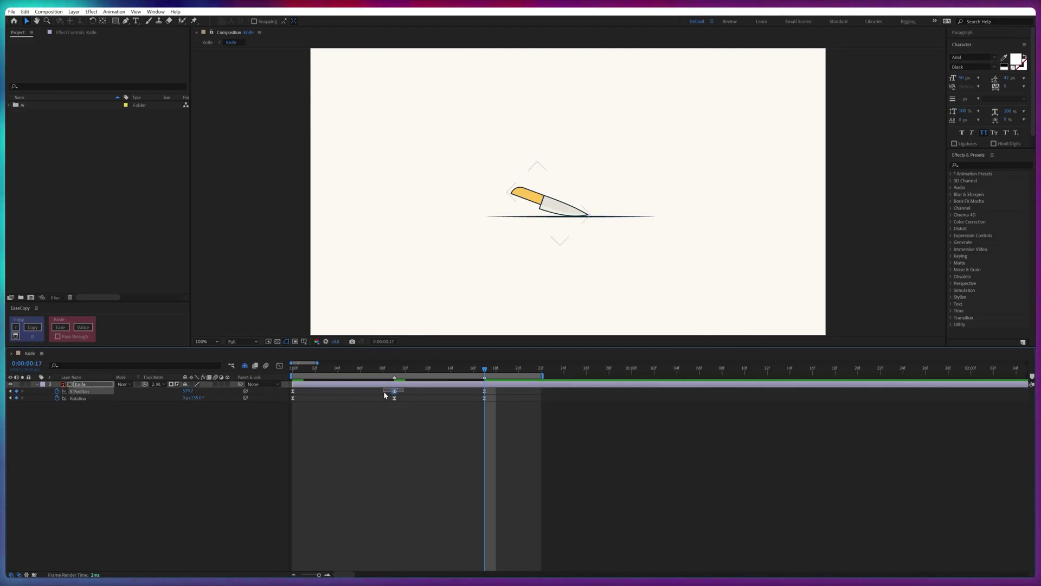
click(279, 366)
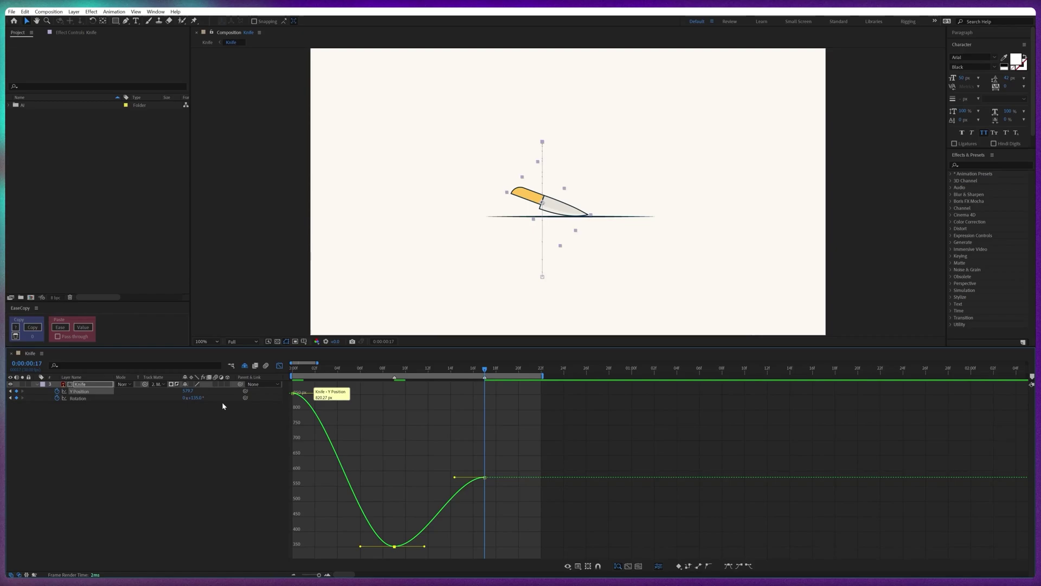
Steepen the Y Position curve at the first and last keyframes so the knife starts and ends its move fast.
click(293, 392)
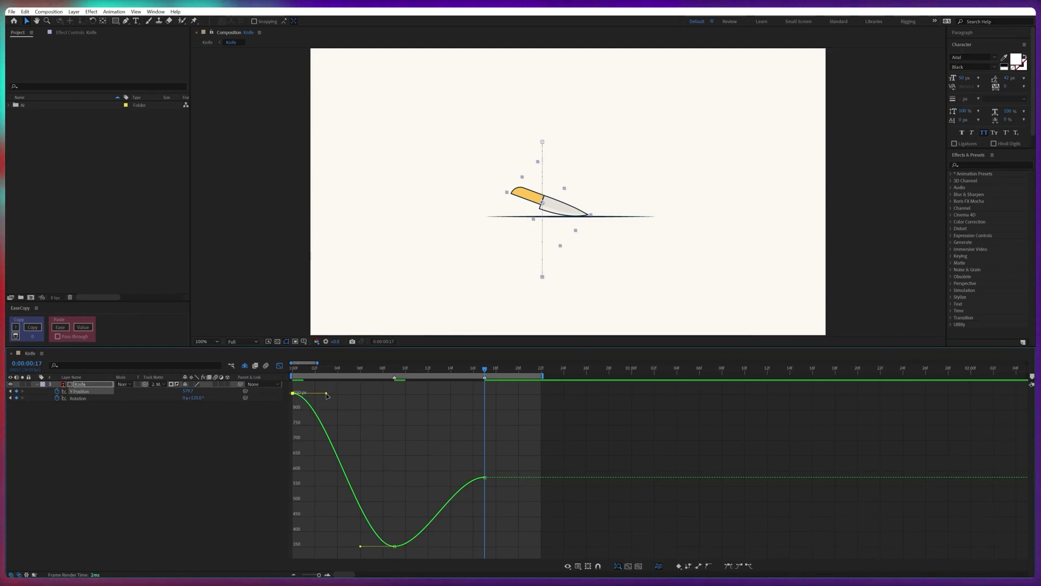
drag(326, 393, 293, 464)
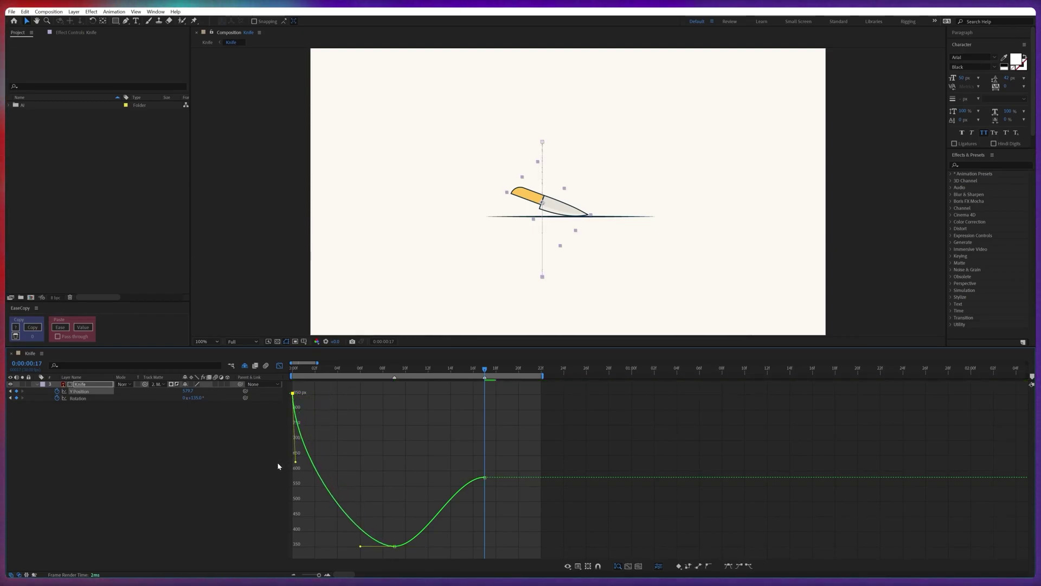
drag(434, 454, 522, 509)
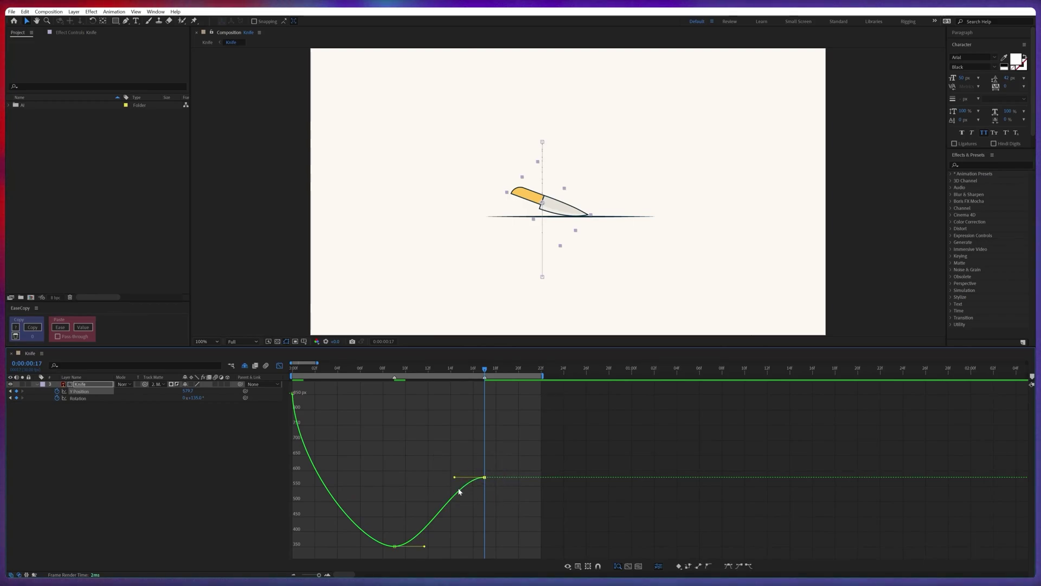
drag(455, 477, 486, 518)
Convert the middle Y Position keyframe to Auto Bezier and stretch its handles wide to flatten the curve there.
drag(427, 530, 379, 554)
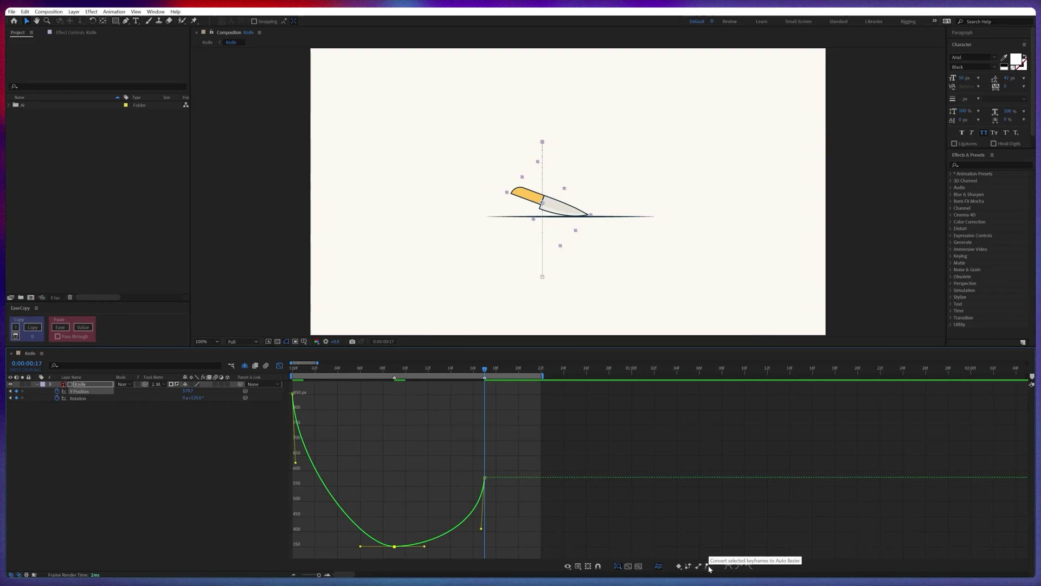
click(709, 566)
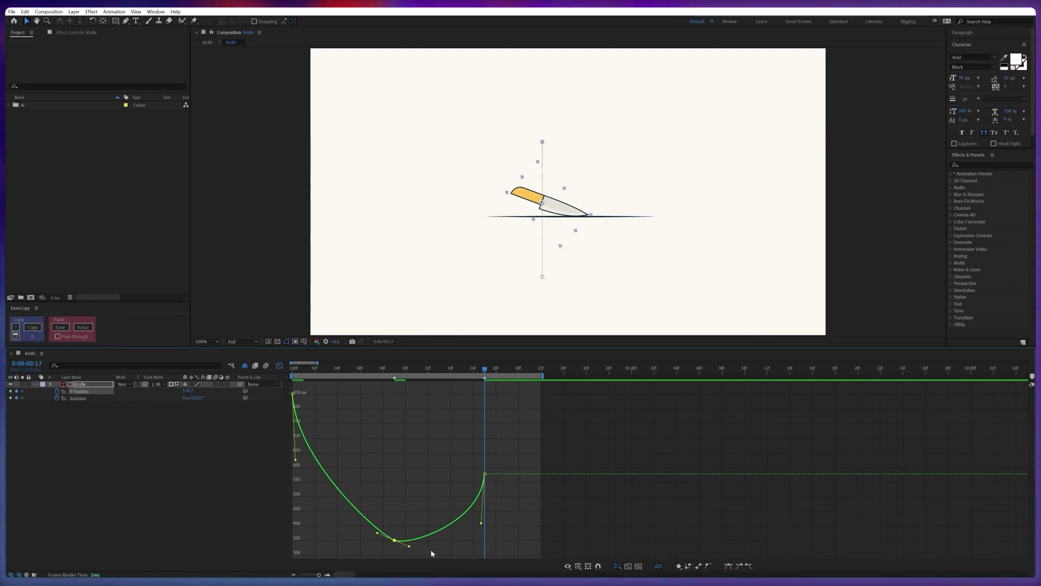
drag(377, 533, 292, 536)
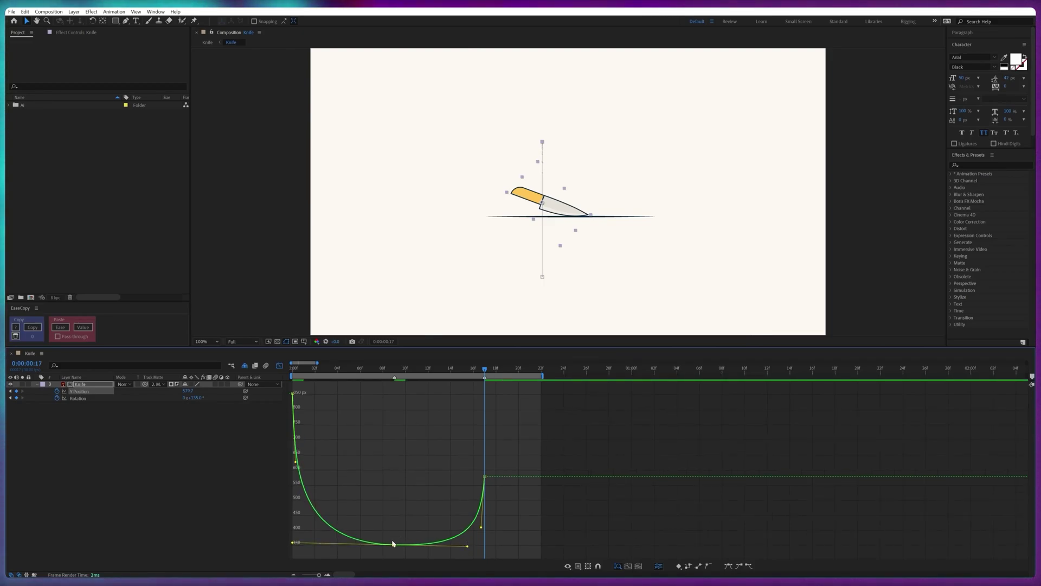
Play back the knife's animation from the first frame and inspect its pose at 0:00:00:09.
drag(317, 370, 285, 372)
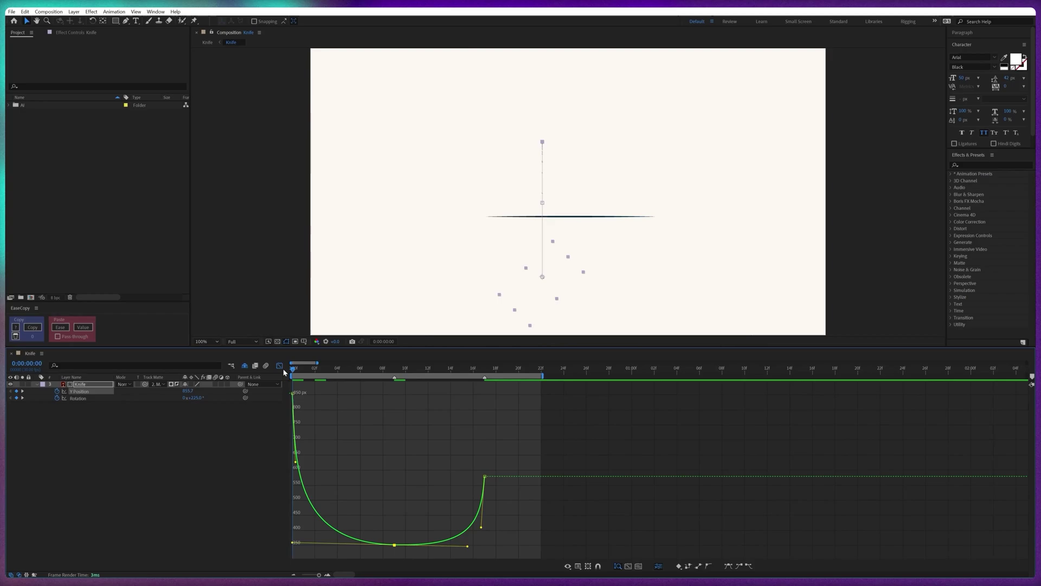
click(280, 366)
click(396, 498)
key(space)
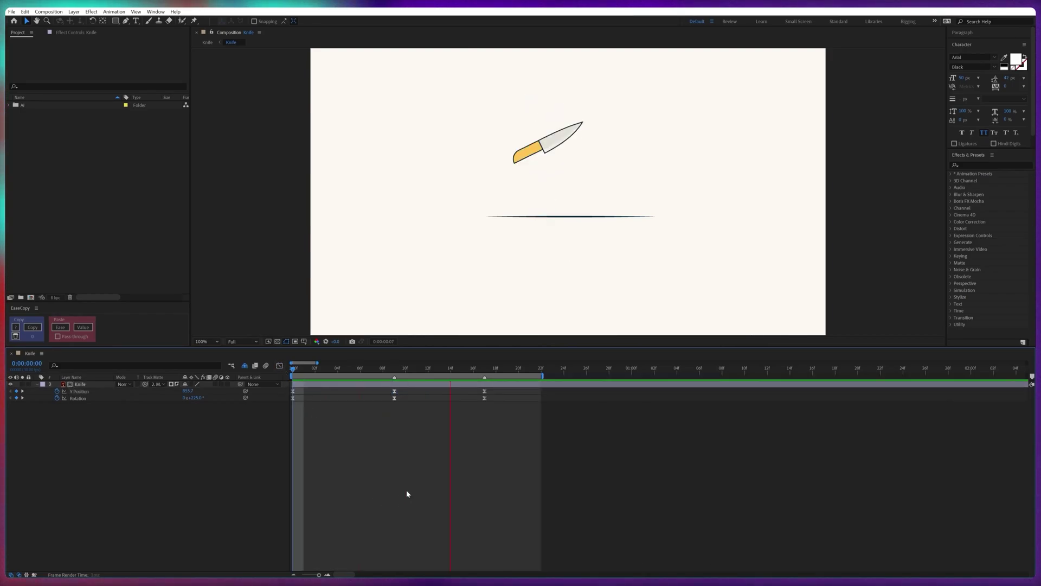
drag(327, 369, 397, 381)
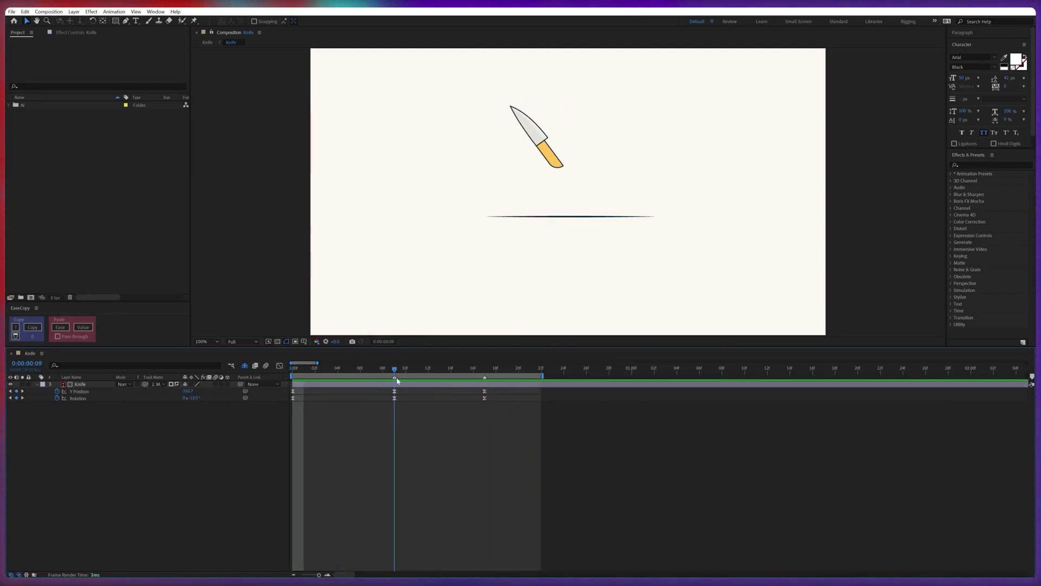
key(space)
key(space)
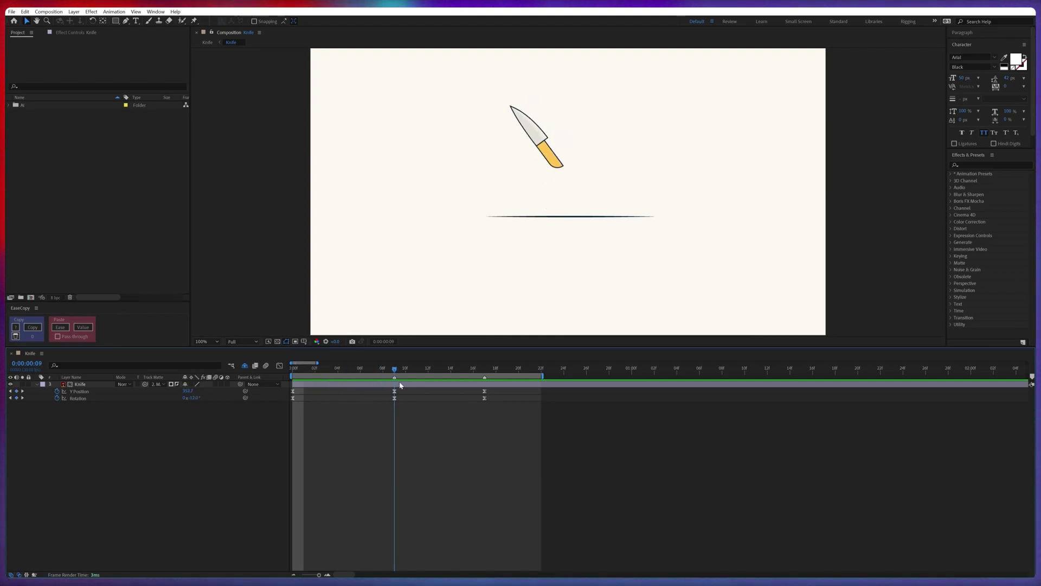
Open the knife's Rotation curve in the Graph Editor and convert its middle keyframe to Auto Bezier.
click(395, 391)
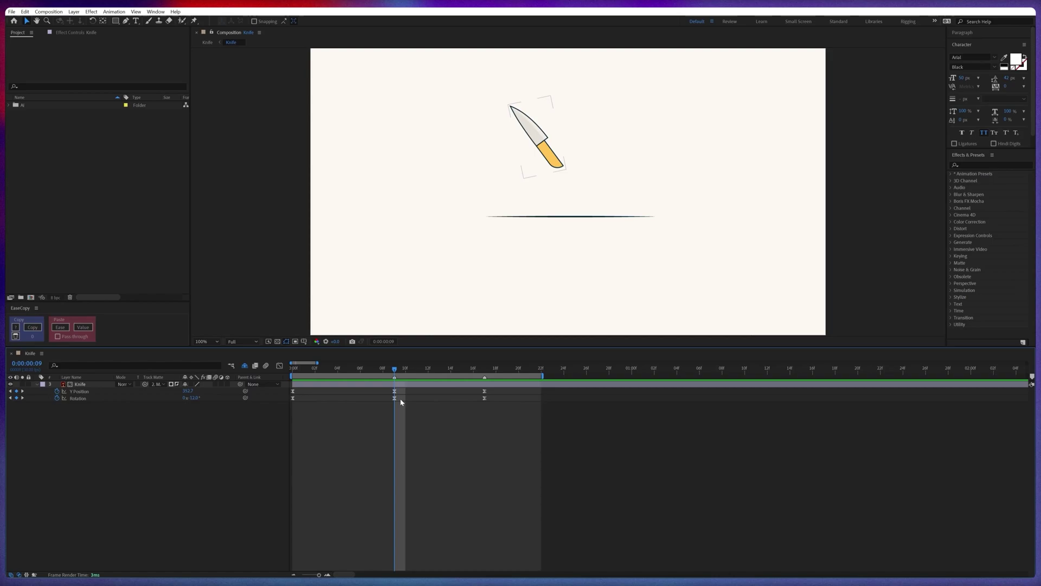
key(shift+F3)
key(shift+F3)
click(394, 398)
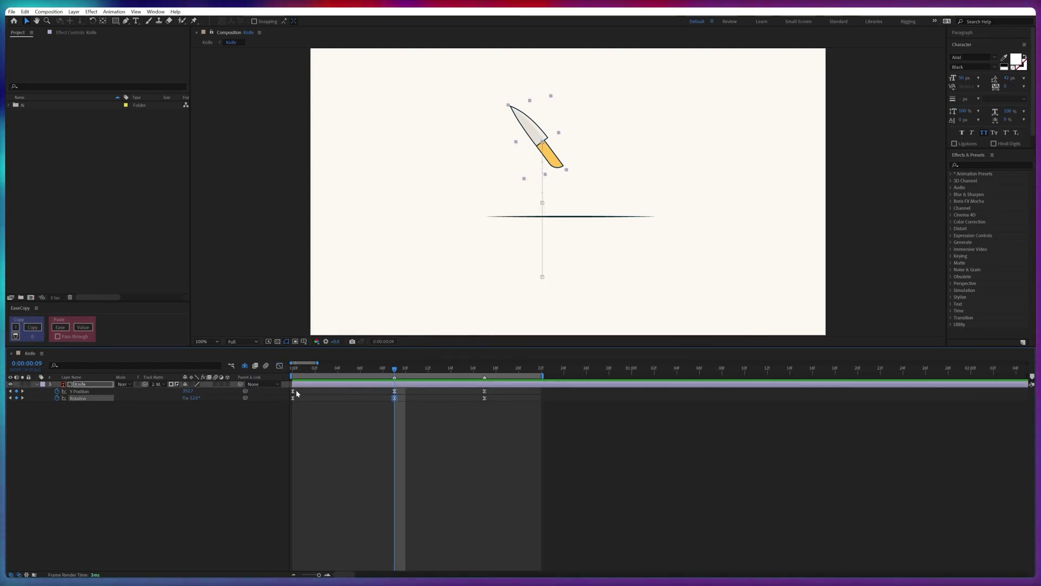
key(shift+F3)
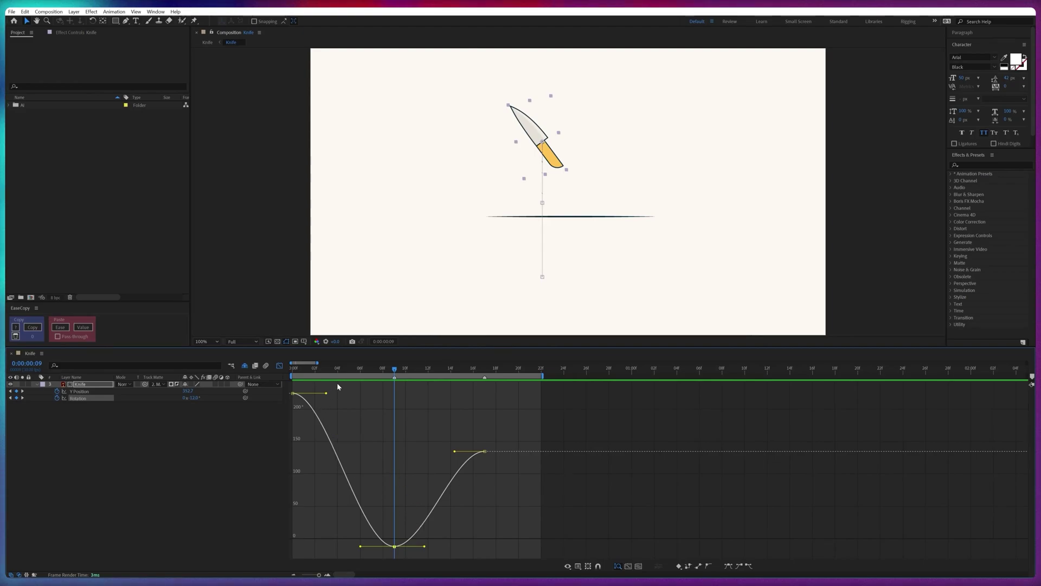
click(293, 393)
drag(381, 518, 413, 562)
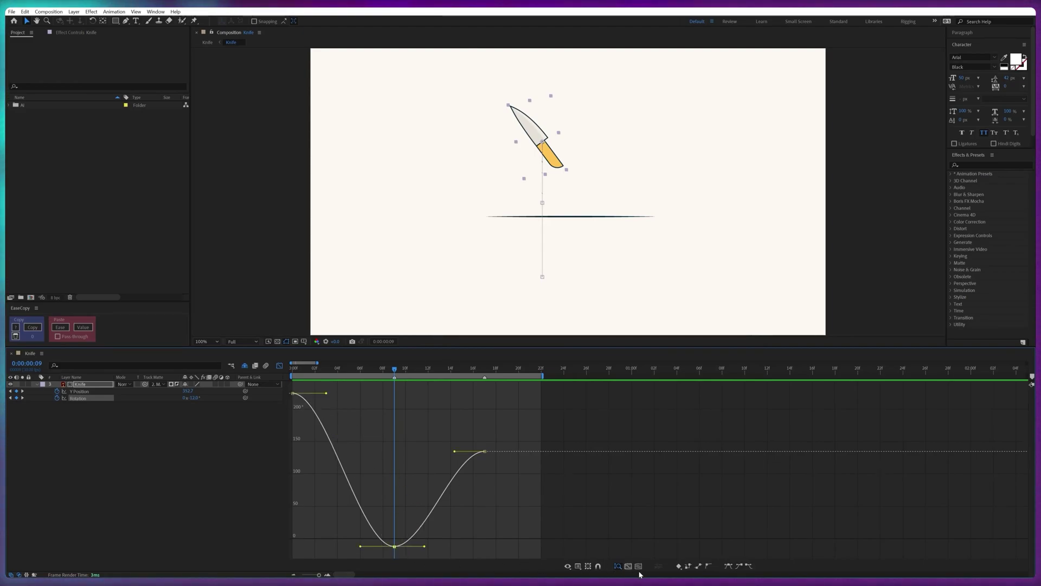
click(710, 567)
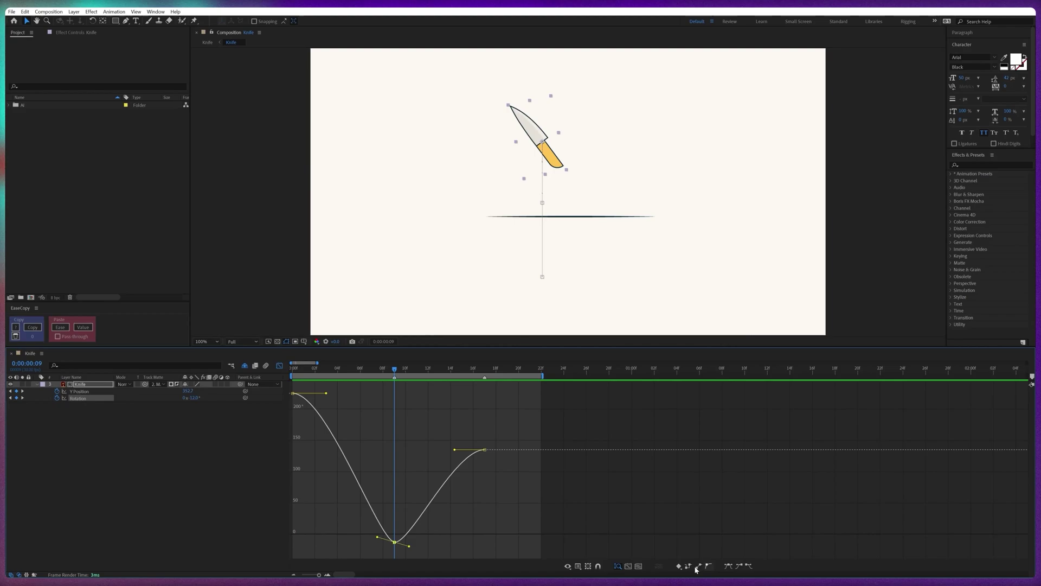
Reshape the Rotation curve with a steep arrival at 0:00:00:17 and long handles at the middle and first keyframes.
click(483, 370)
drag(454, 449, 493, 504)
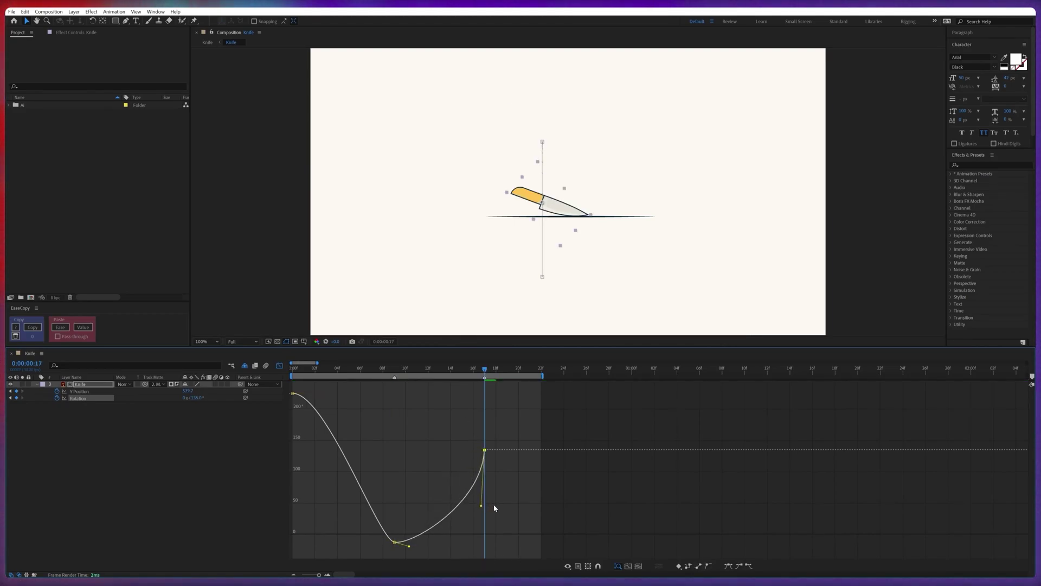
click(395, 542)
drag(409, 545, 436, 551)
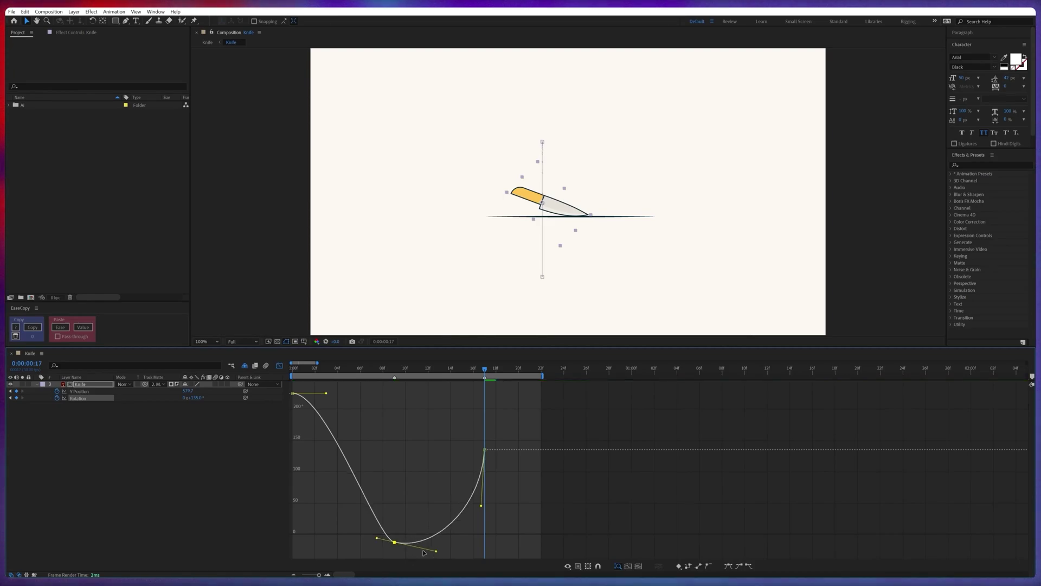
drag(377, 534, 321, 537)
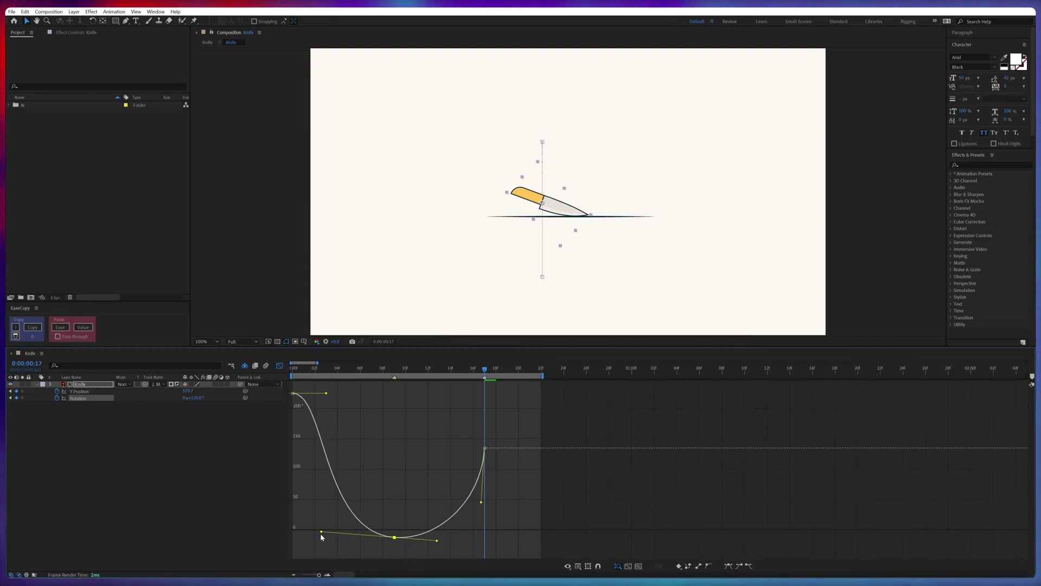
drag(437, 546, 440, 549)
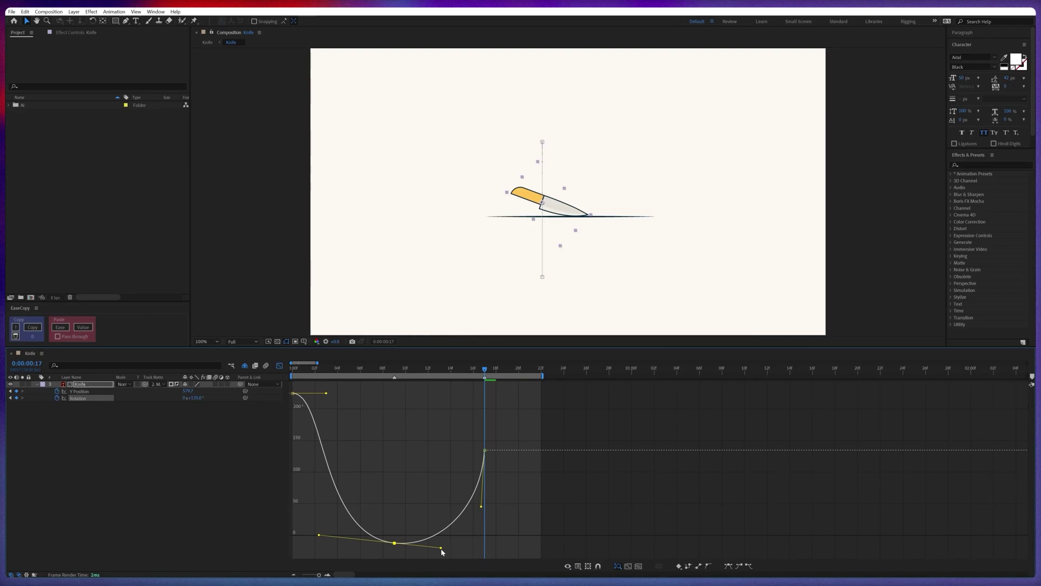
drag(325, 393, 362, 397)
Scrub the knife's spin, then add a keyframe on its Y Position curve at 0:00:00:06 and move it to 0:00:00:02.
drag(306, 369, 286, 373)
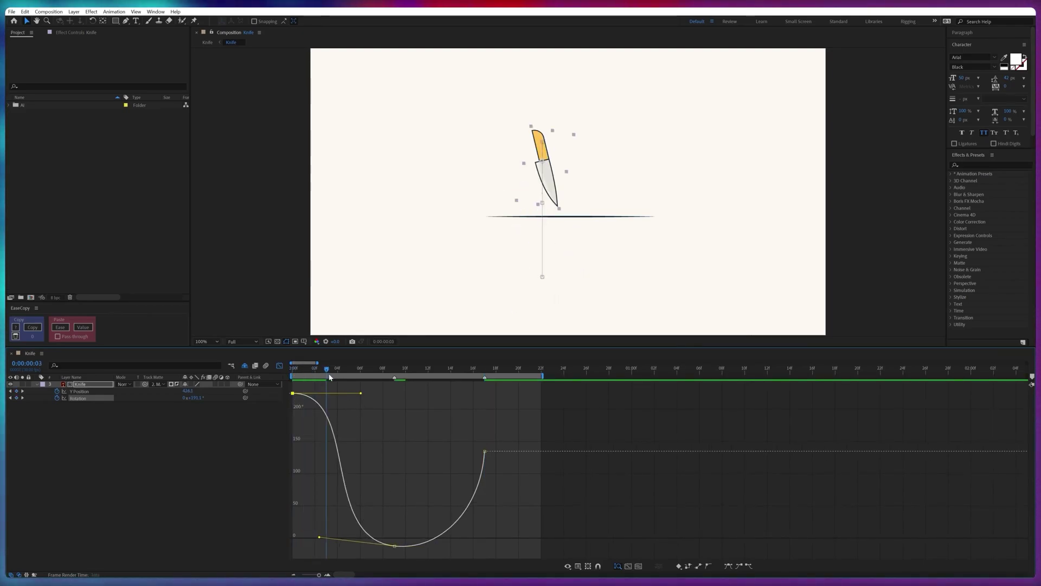
click(279, 365)
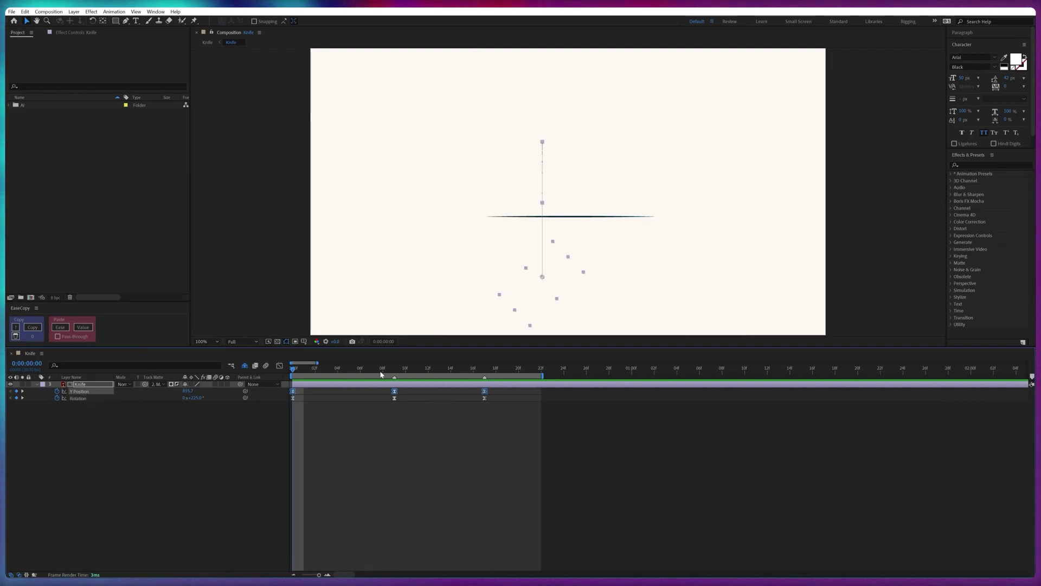
drag(382, 374, 307, 371)
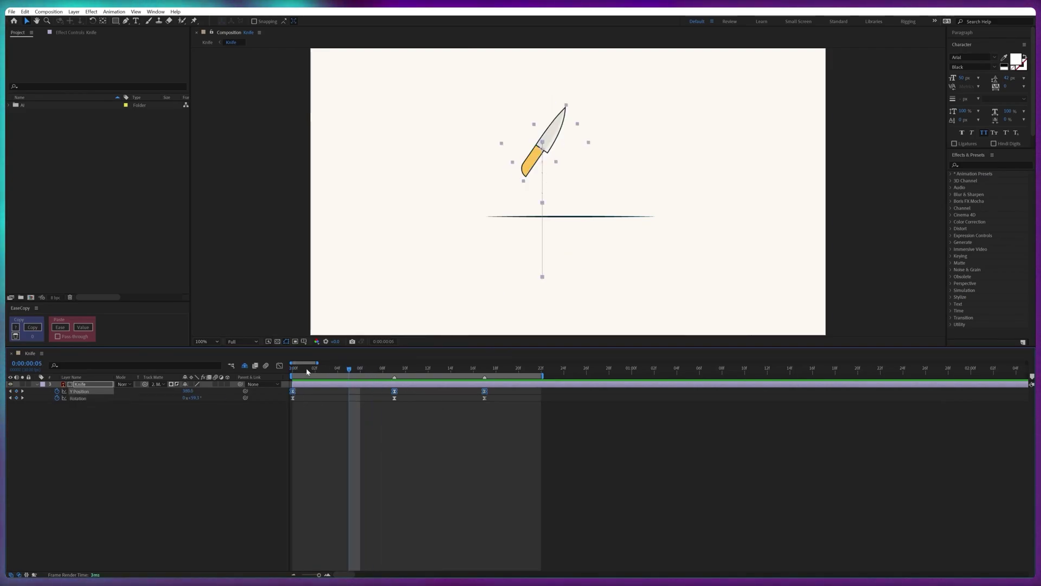
click(279, 366)
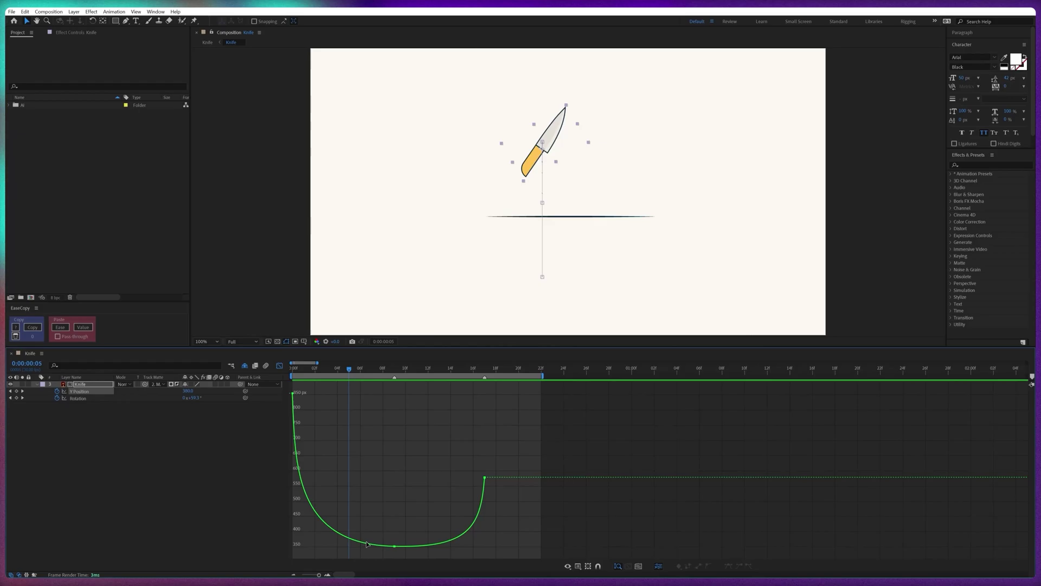
drag(365, 373, 360, 374)
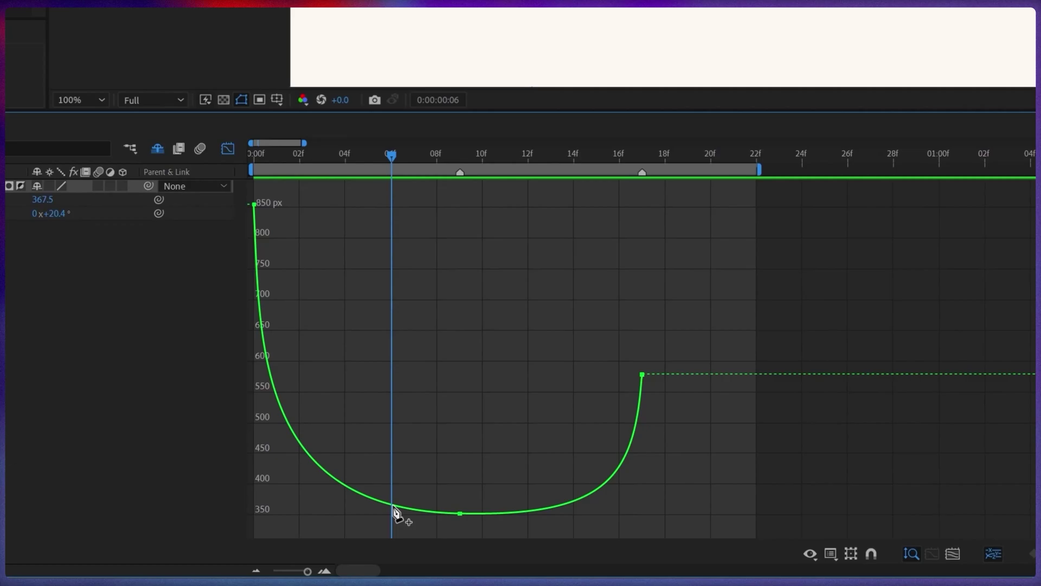
ctrl+click(392, 506)
drag(394, 505, 307, 506)
scroll(385, 506, down, 1)
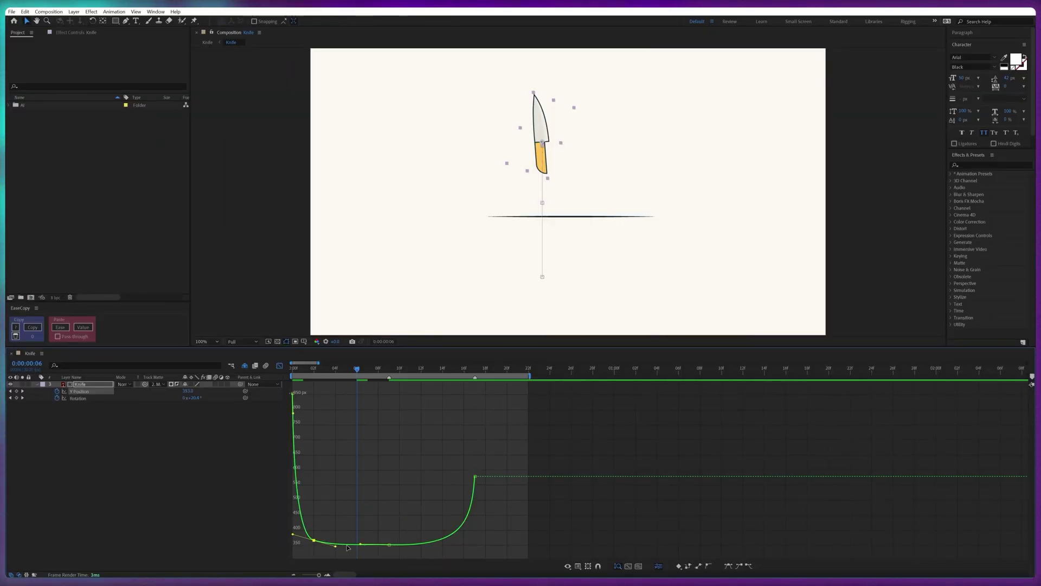
Nudge the Y Position keyframe at 0:00:00:09 to a slightly lower value and smooth the handles at 0:00:00:02.
click(389, 544)
key(equal)
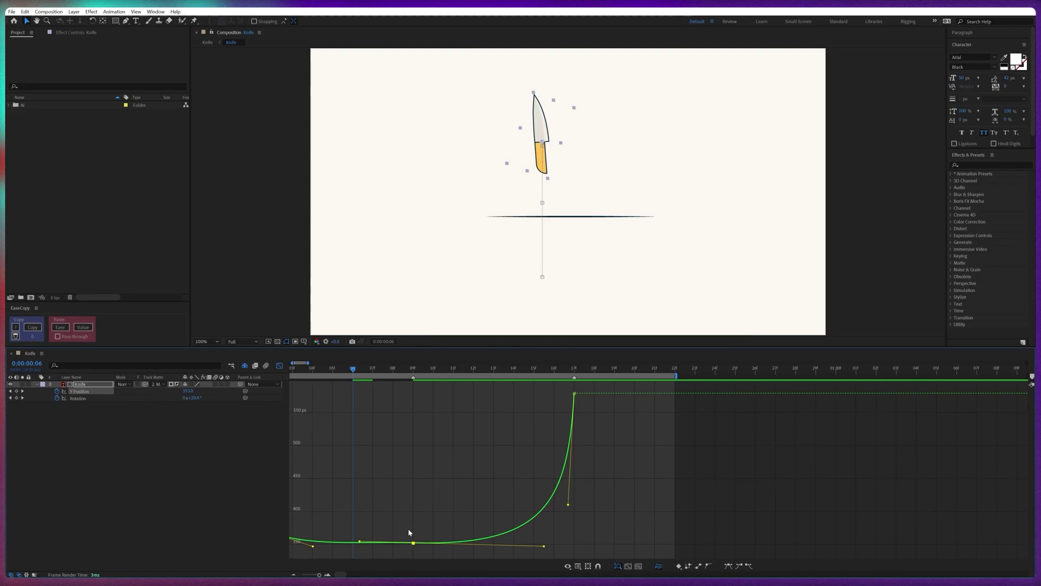
drag(409, 529, 537, 506)
drag(350, 521, 325, 545)
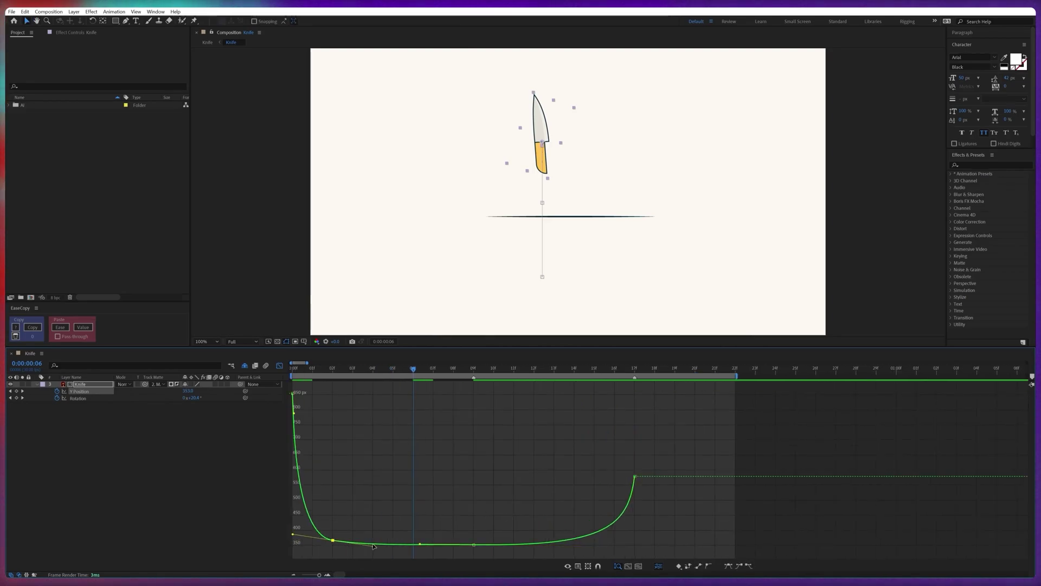
click(332, 541)
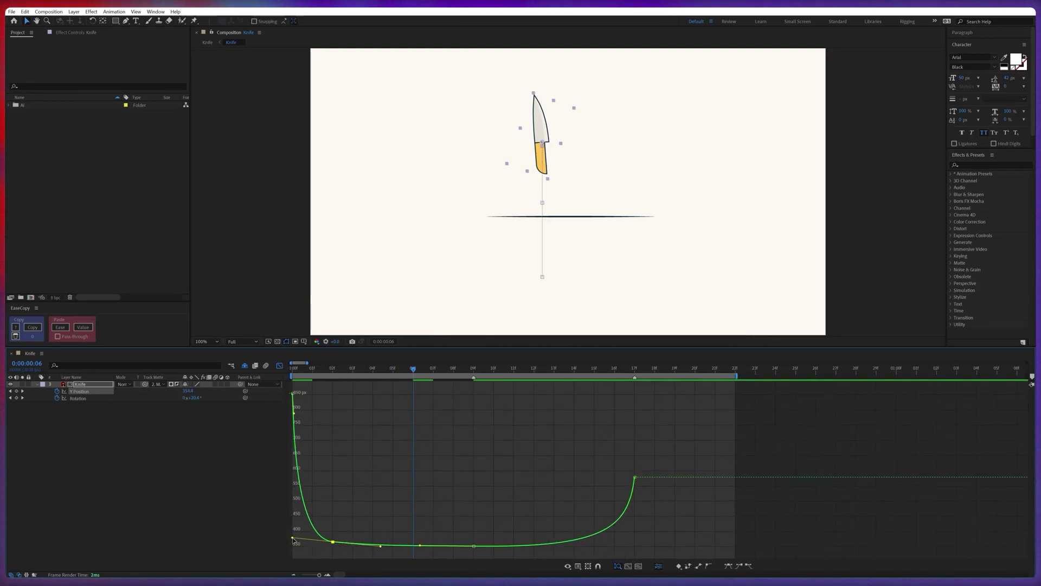
drag(293, 539, 267, 539)
drag(466, 523, 475, 548)
click(386, 522)
click(332, 539)
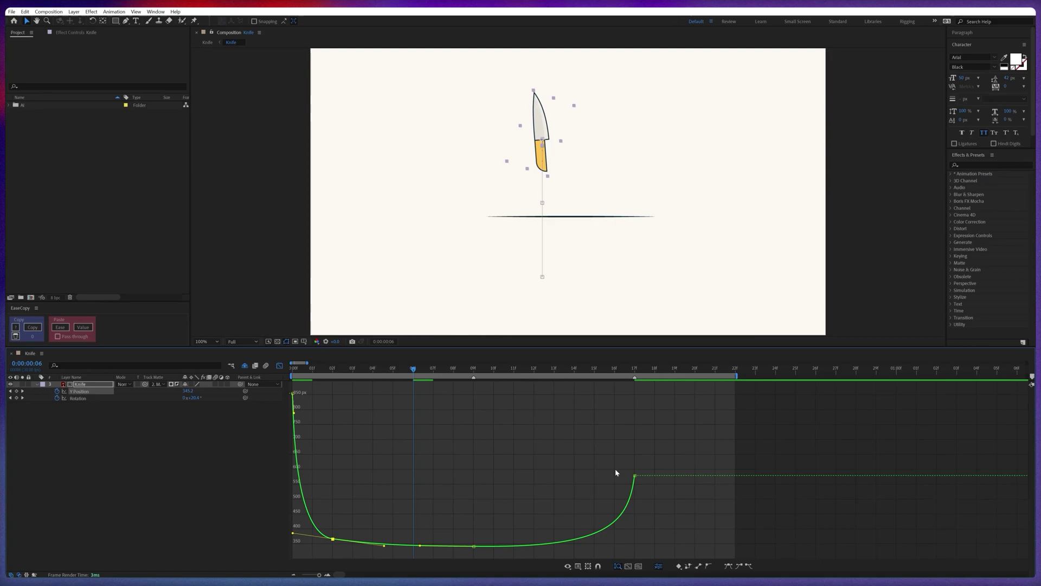
Move the Y Position keyframe at 0:00:00:02 to about 400 px and angle its handles for a rounder bend.
click(635, 475)
drag(629, 525, 629, 528)
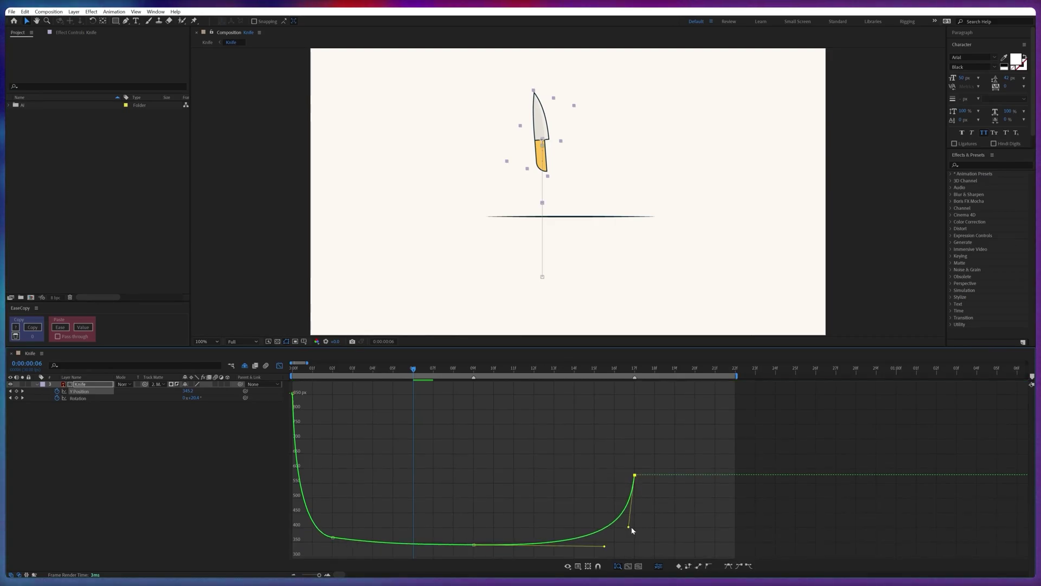
click(292, 400)
click(293, 393)
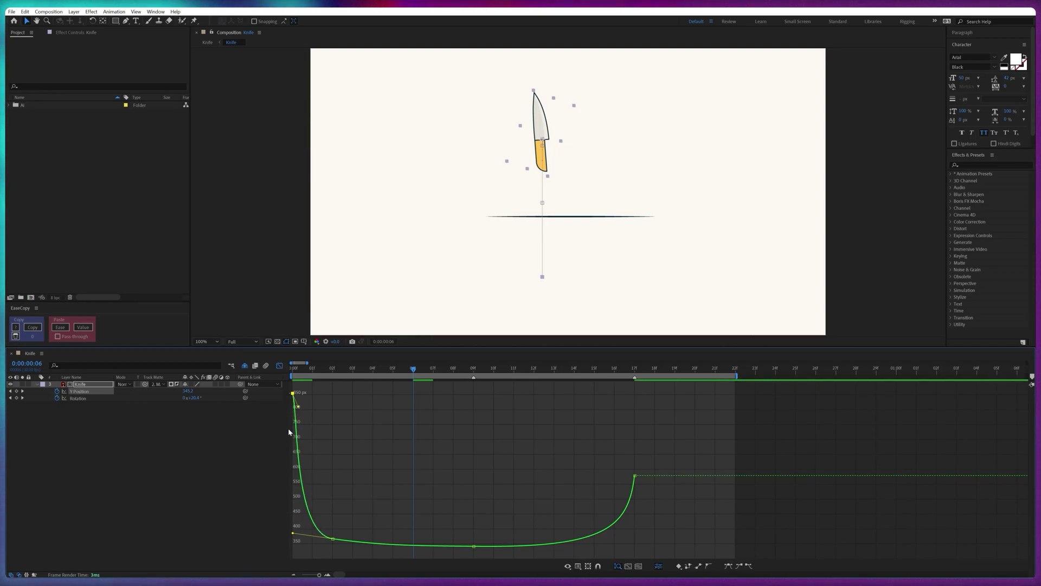
shift+click(332, 538)
drag(384, 545, 394, 554)
click(474, 539)
drag(333, 532, 332, 523)
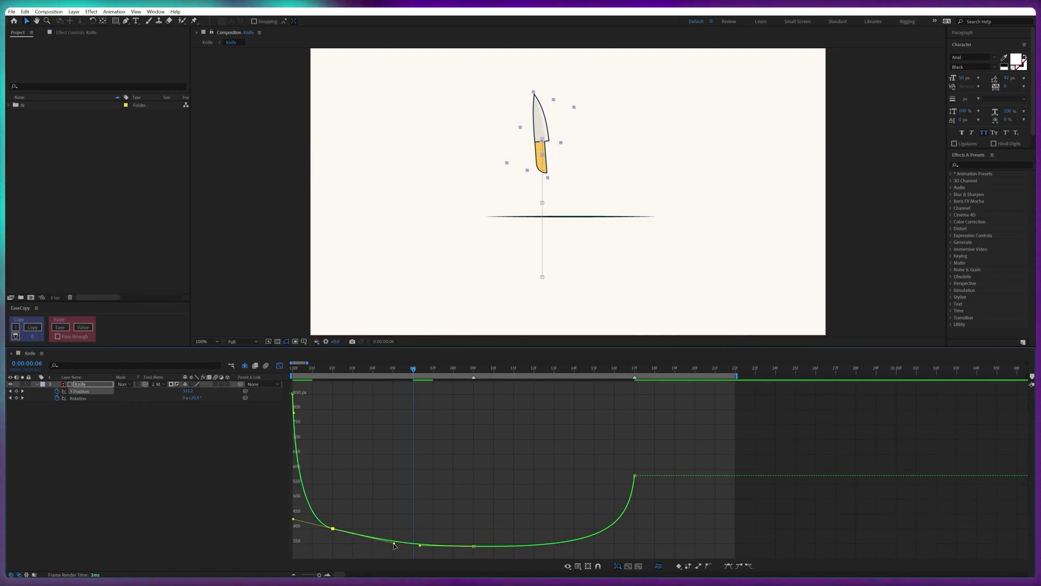
drag(393, 543, 377, 546)
drag(294, 513, 293, 519)
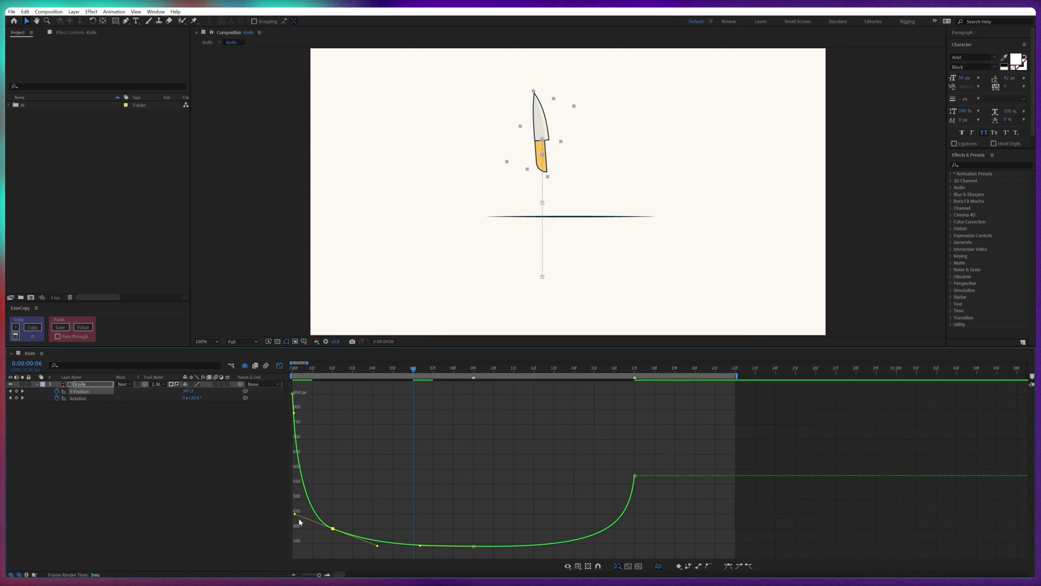
Scrub the knife's motion up to 0:00:00:14 to check the rise and the start of the fall.
click(280, 365)
drag(306, 368, 574, 383)
click(535, 421)
click(136, 402)
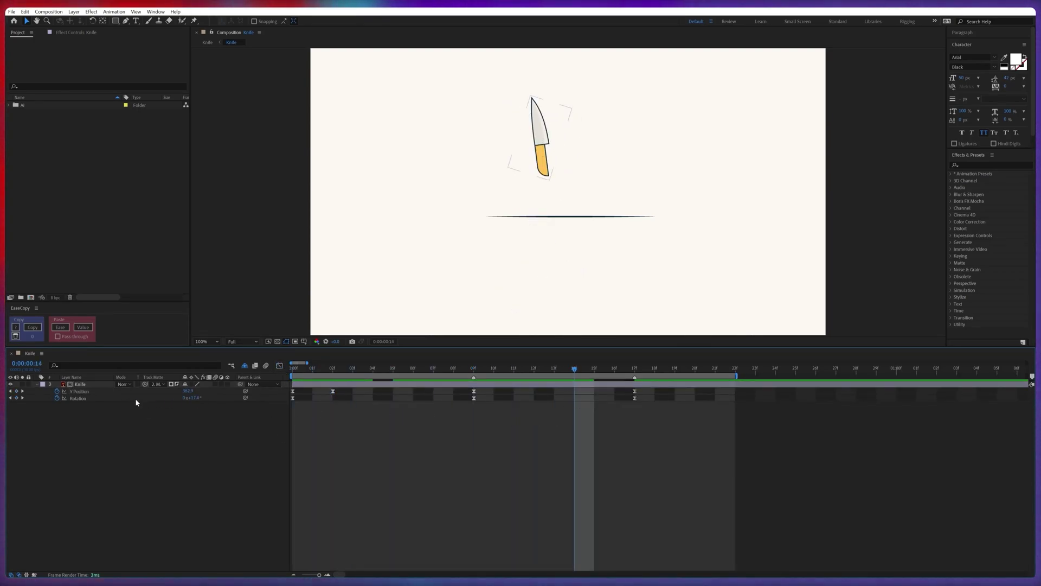
click(489, 394)
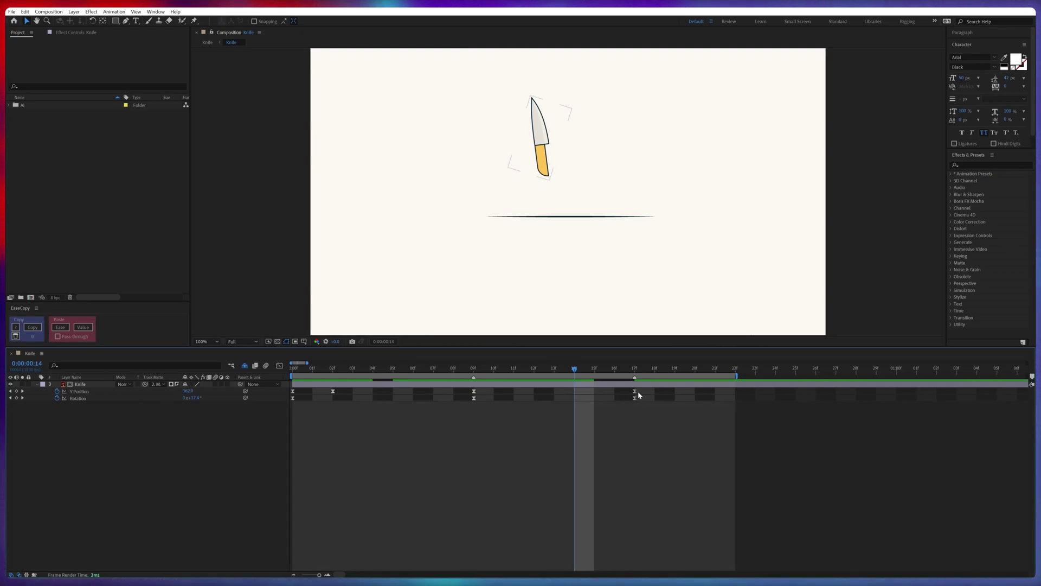
Add a keyframe on the Y Position curve between the middle and last keyframes, place it at 0:00:00:14 and adjust its handles.
click(79, 391)
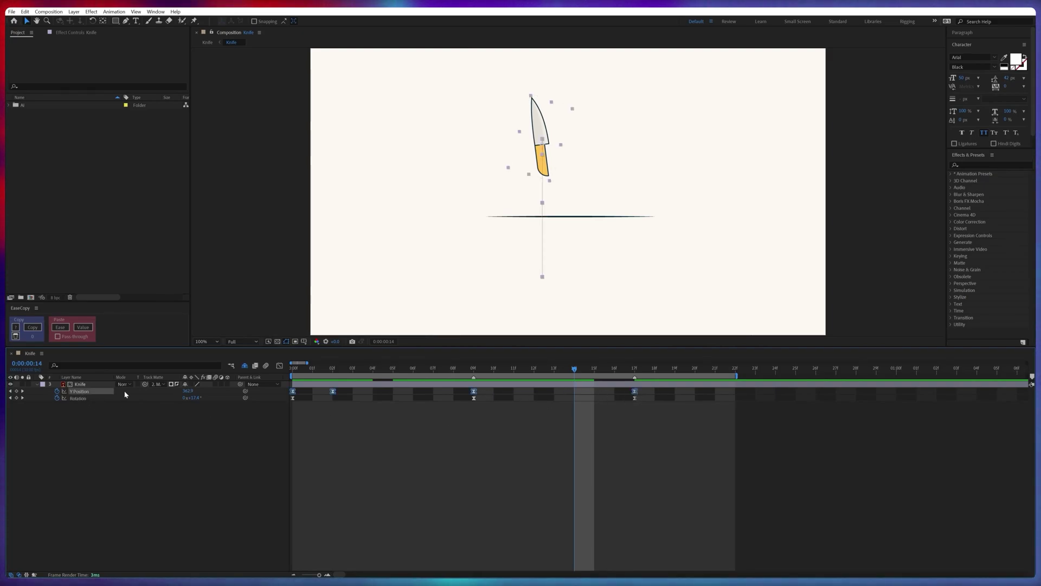
click(280, 366)
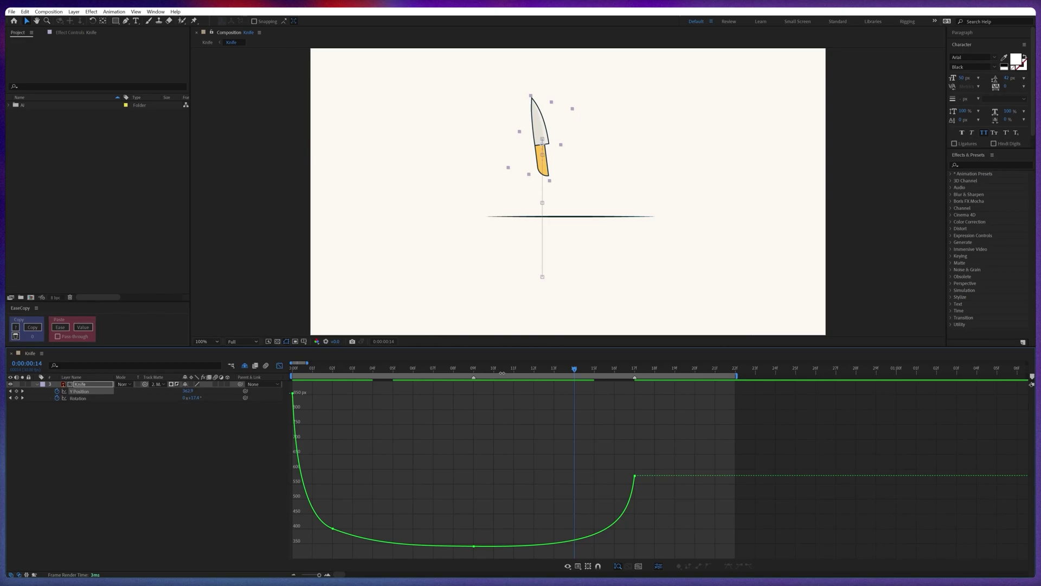
drag(496, 368, 515, 372)
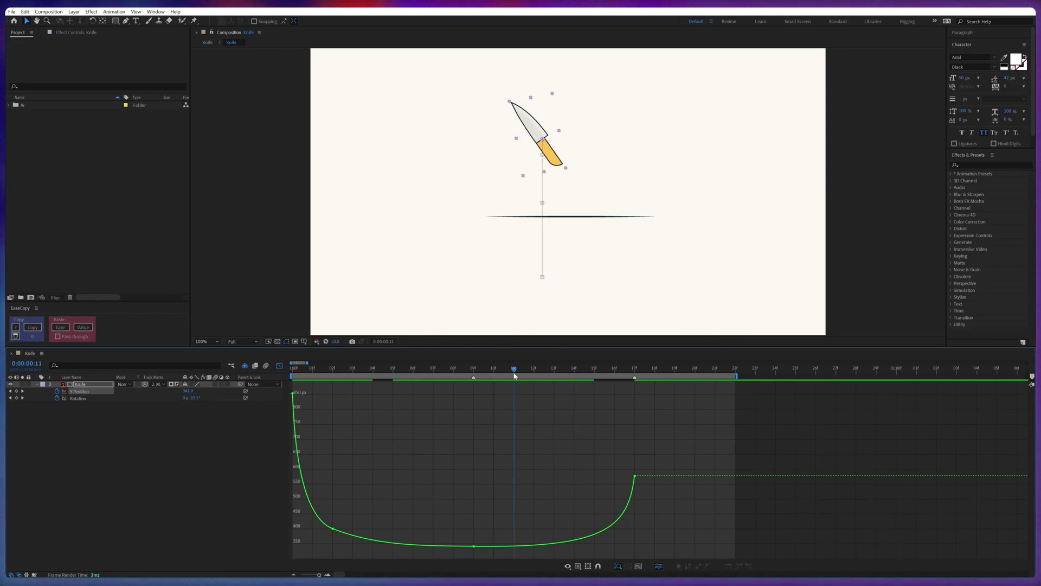
click(534, 545)
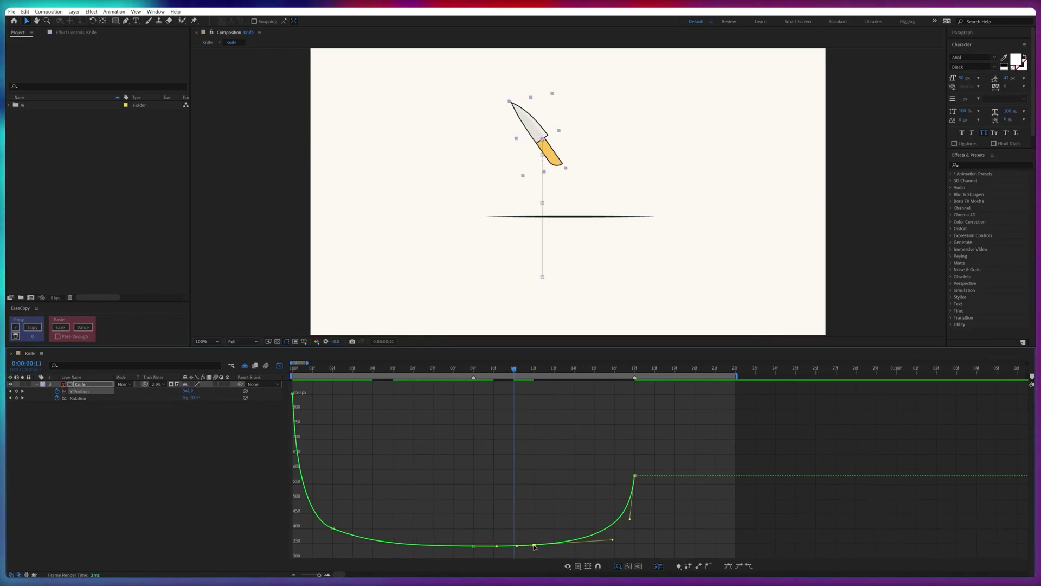
drag(534, 546, 628, 565)
drag(471, 536, 485, 560)
drag(473, 546, 534, 546)
drag(568, 535, 629, 538)
click(587, 553)
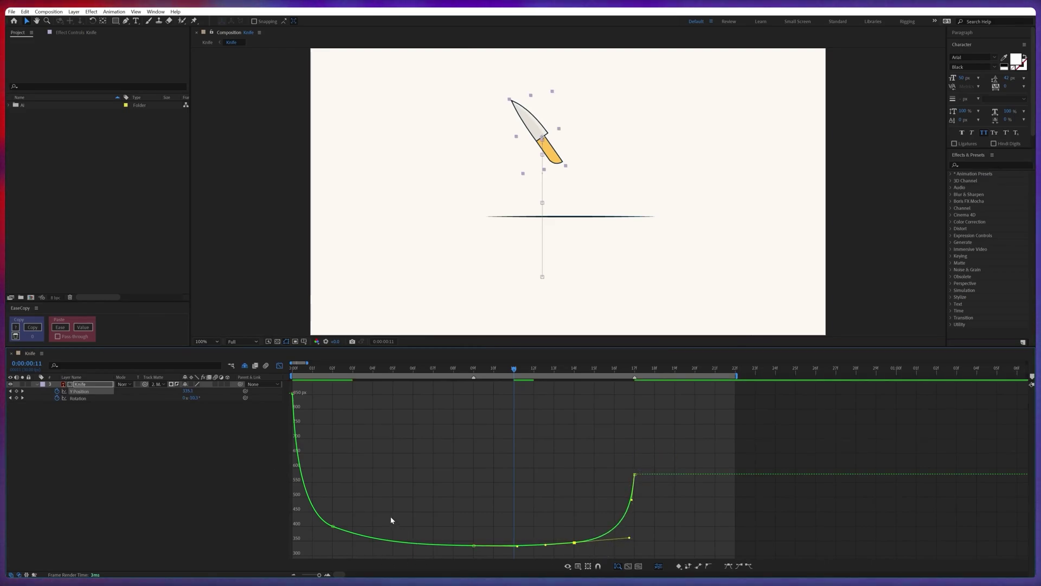
Fine-tune the Y Position keyframe handle at 0:00:00:02, close the graph and preview the knife animation from the start.
drag(383, 506, 302, 550)
drag(377, 543, 377, 544)
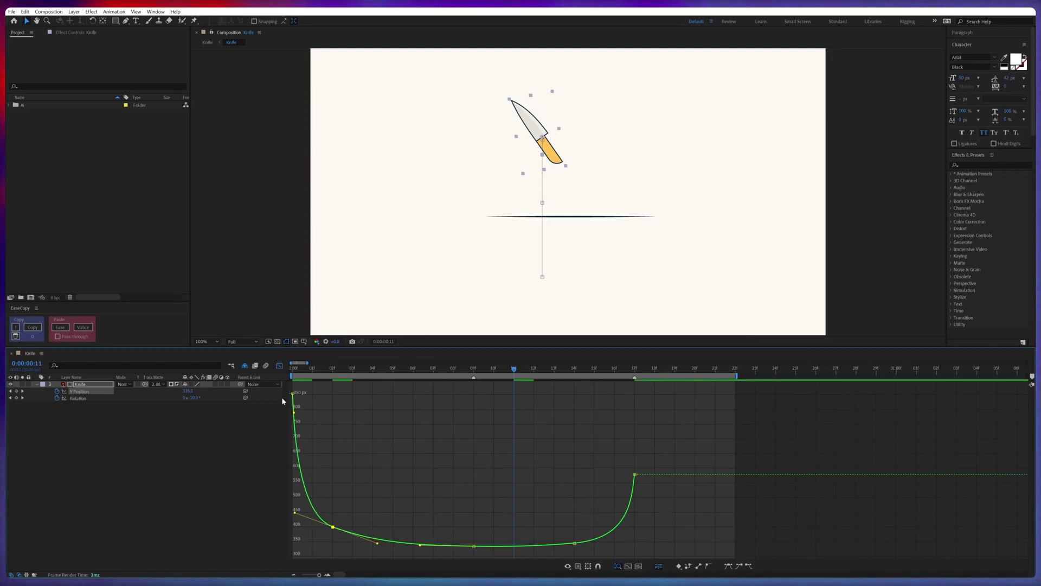
click(279, 364)
key(Home)
click(506, 495)
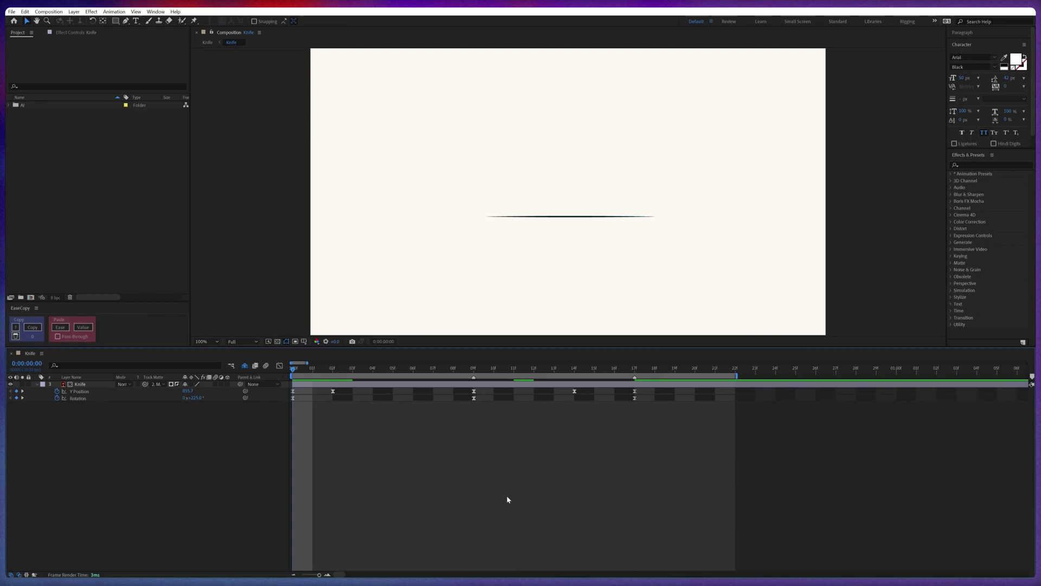
key(space)
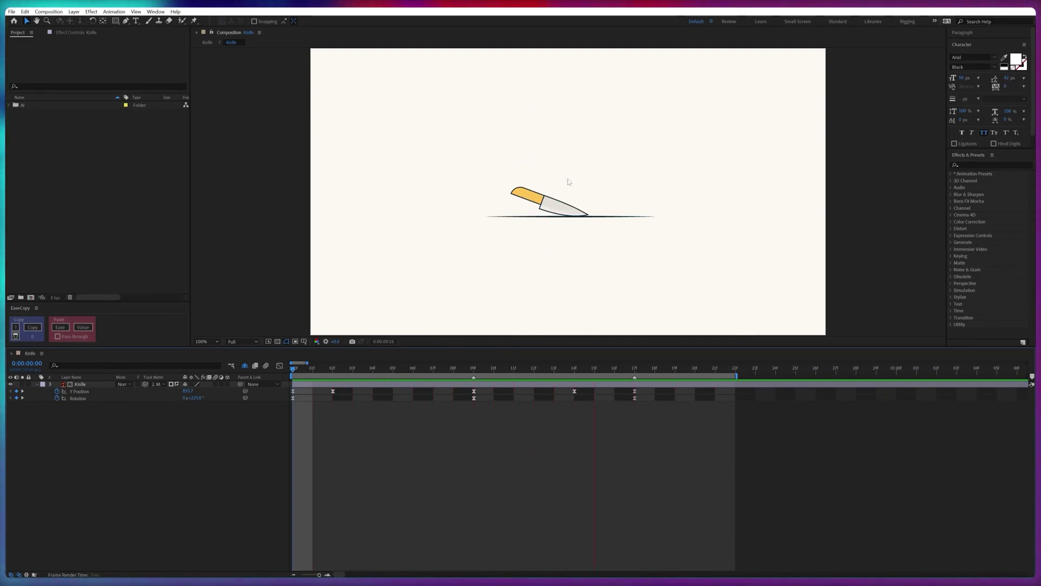
Apply the Echo effect to the Knife layer at 0:00:00:01.
click(333, 369)
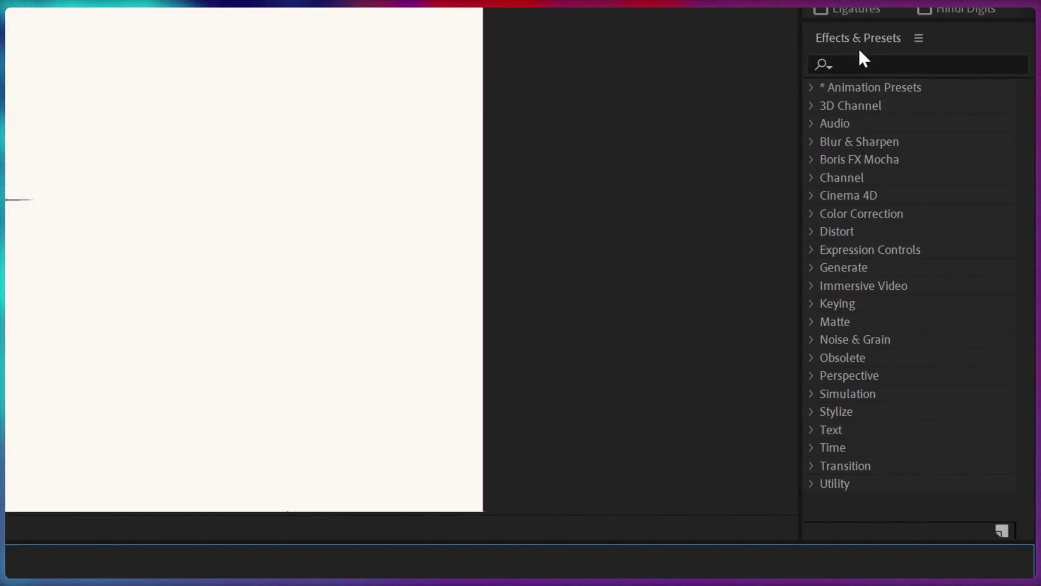
click(874, 66)
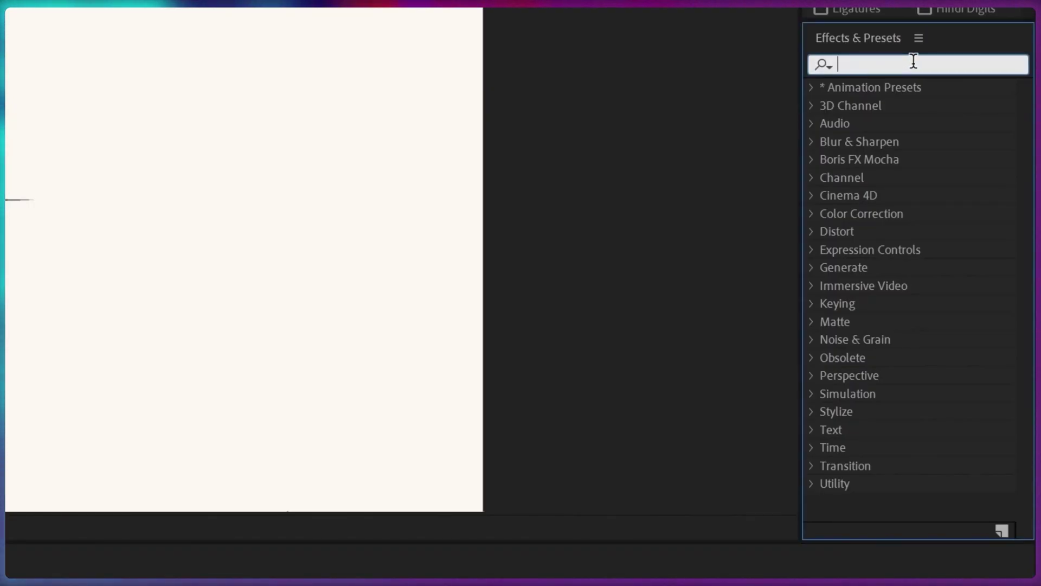
text(ech)
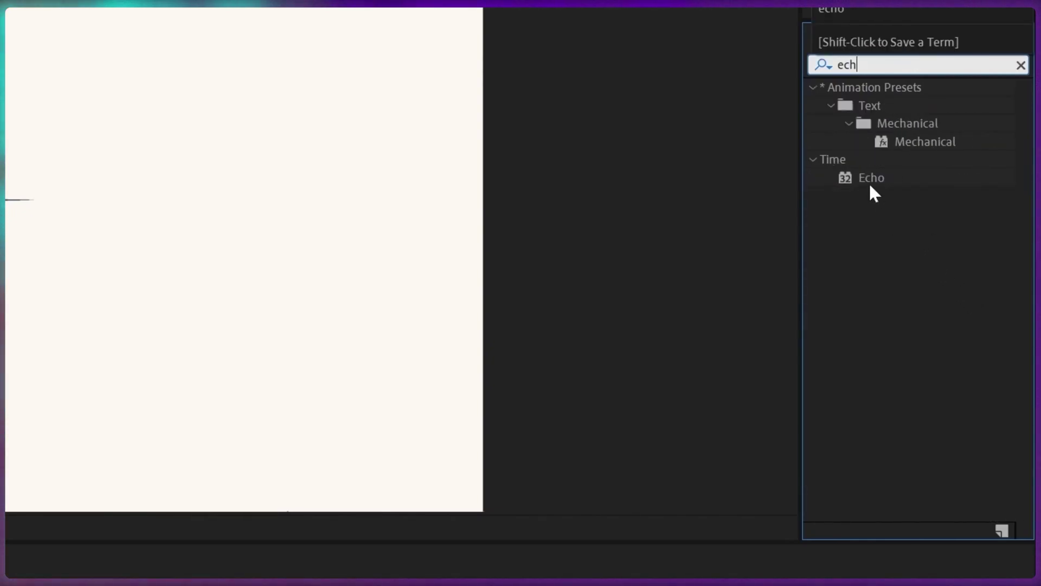
click(869, 180)
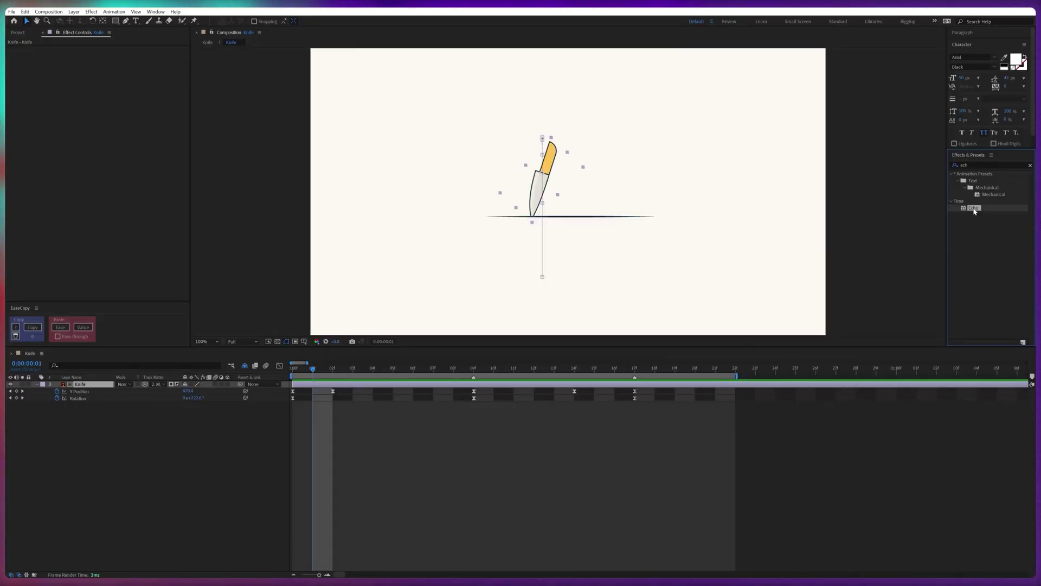
double_click(973, 208)
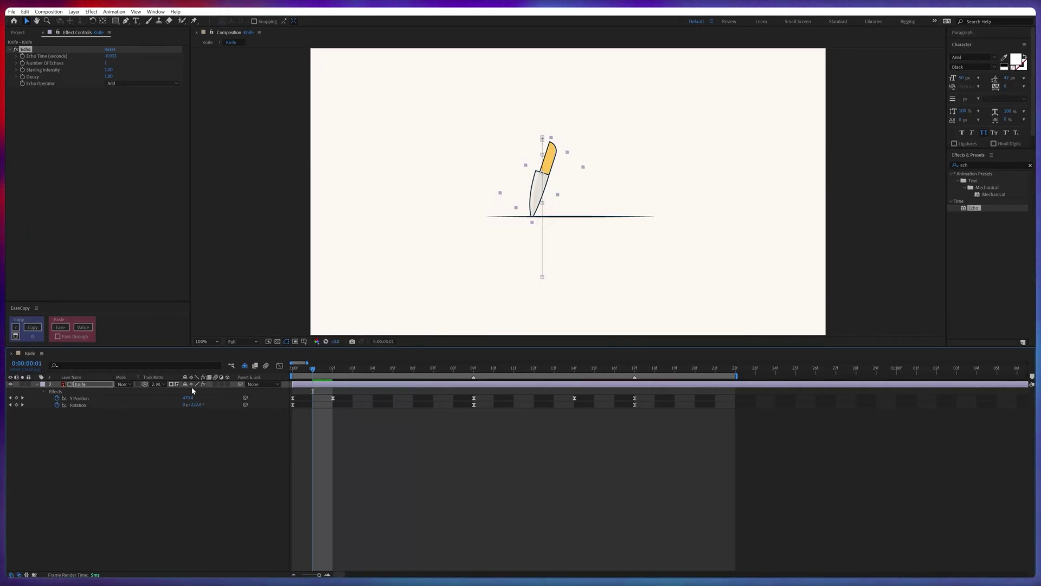
click(105, 384)
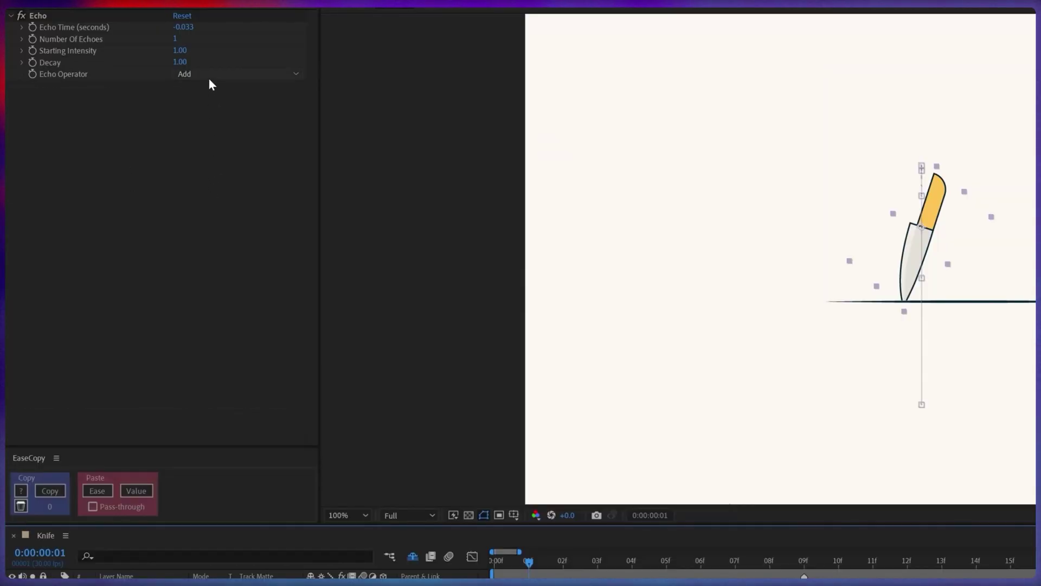
Set the knife's Echo Operator to Maximum and its Echo Time to -0.005 seconds.
click(209, 77)
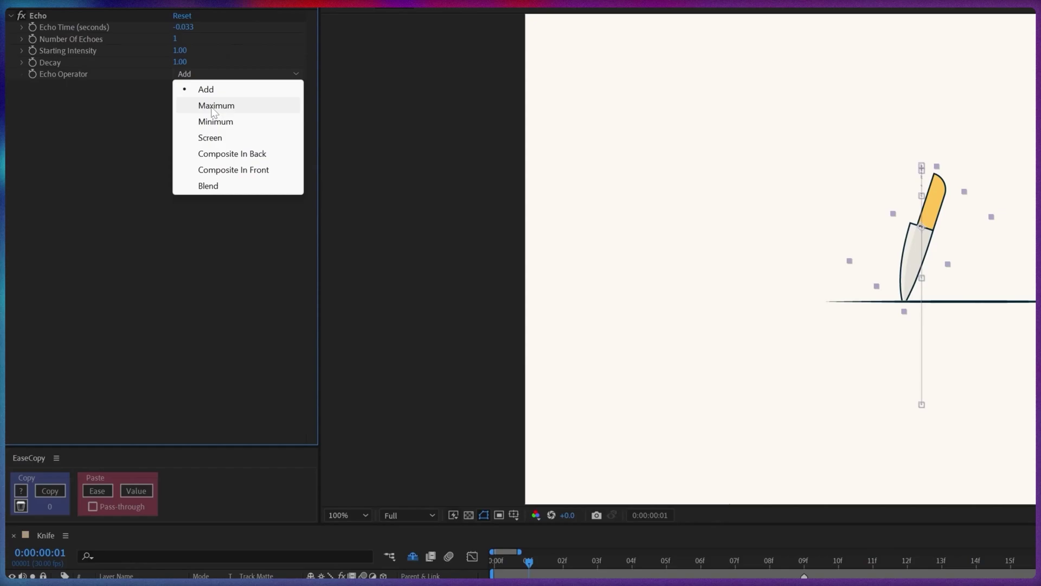
click(215, 107)
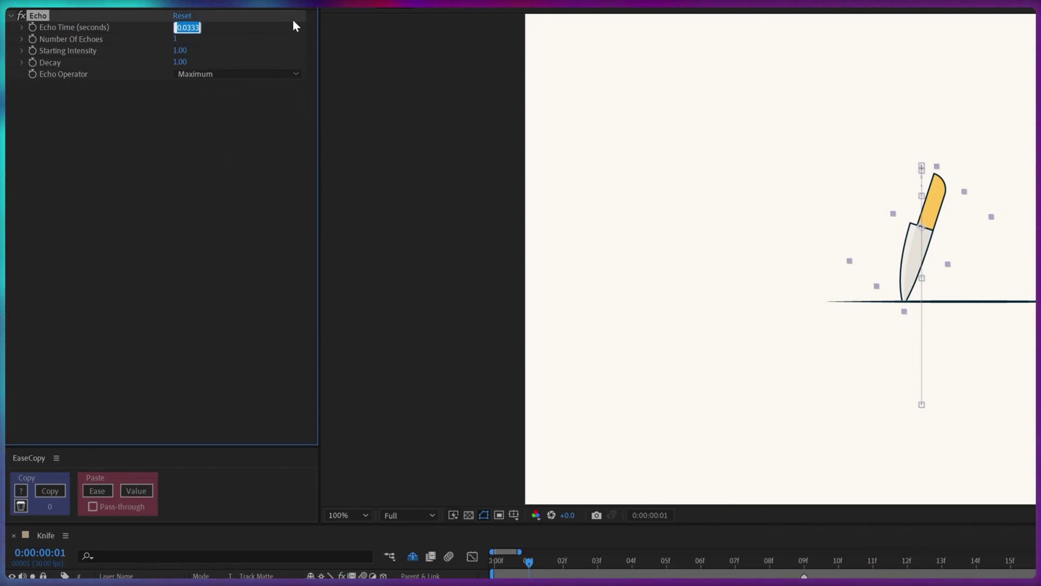
key(Right)
key(shift+Left)
key(shift+Left)
key(shift+Left)
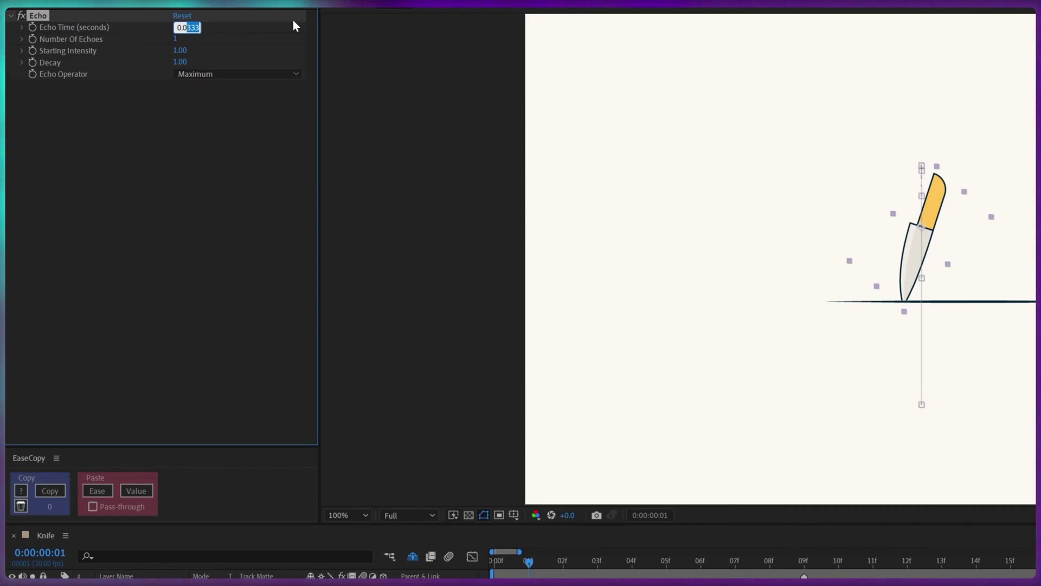
text(05)
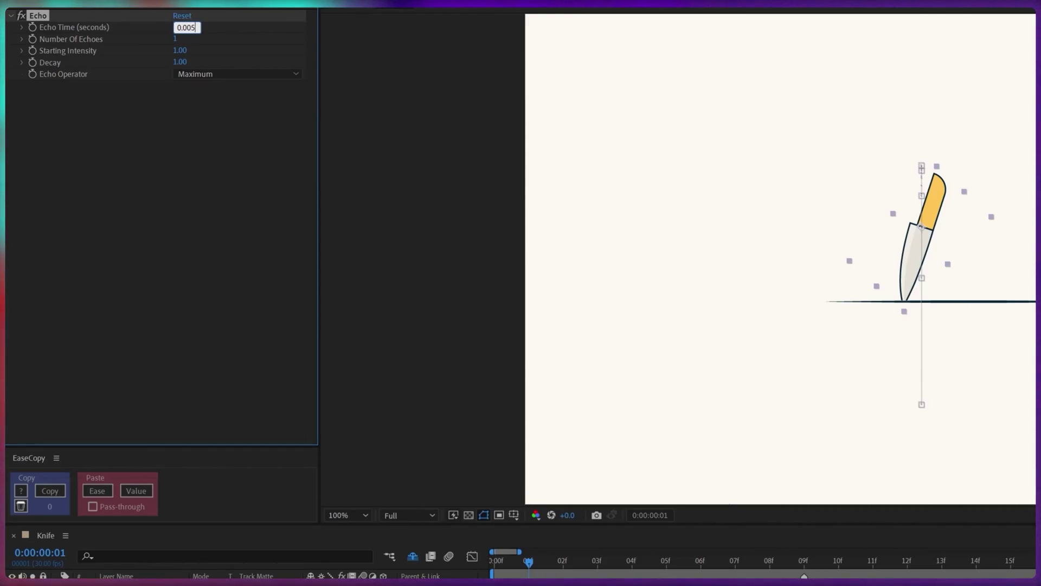
key(Return)
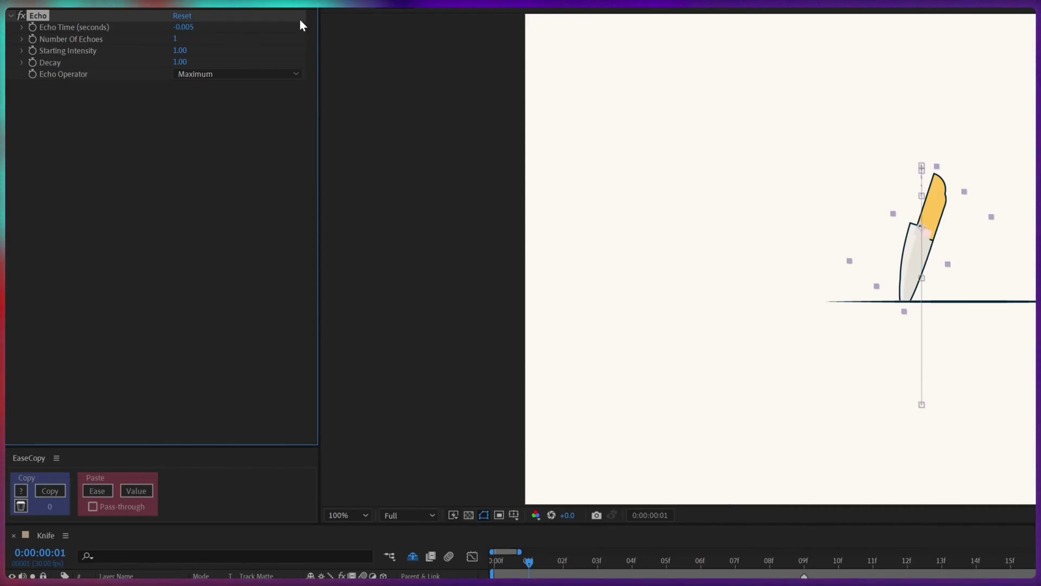
Set the Echo Time to -0.0008 seconds and compare the knife with the previous spacing by undoing and redoing the change.
click(194, 27)
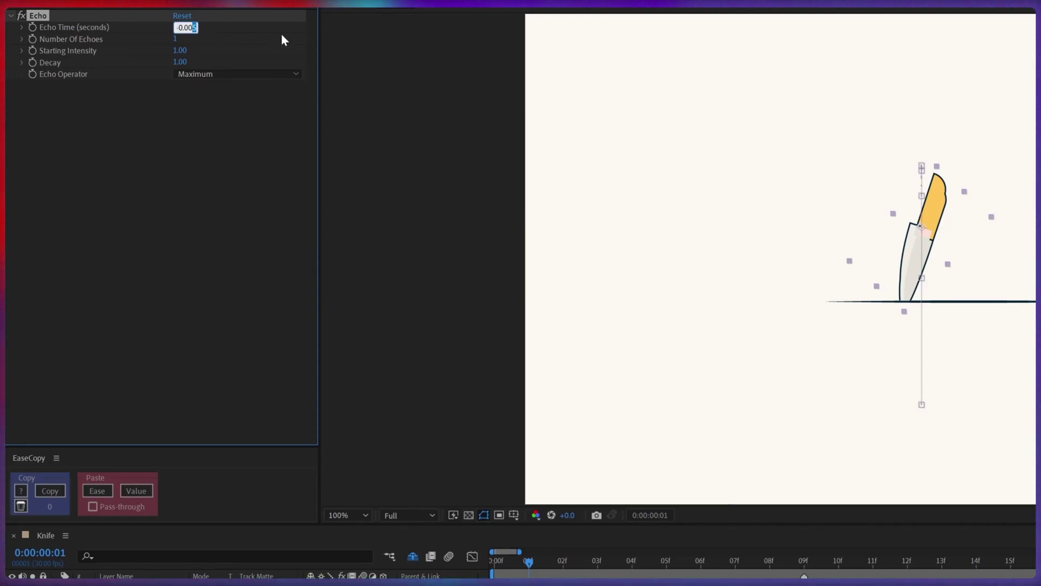
text(-0.0008)
key(Return)
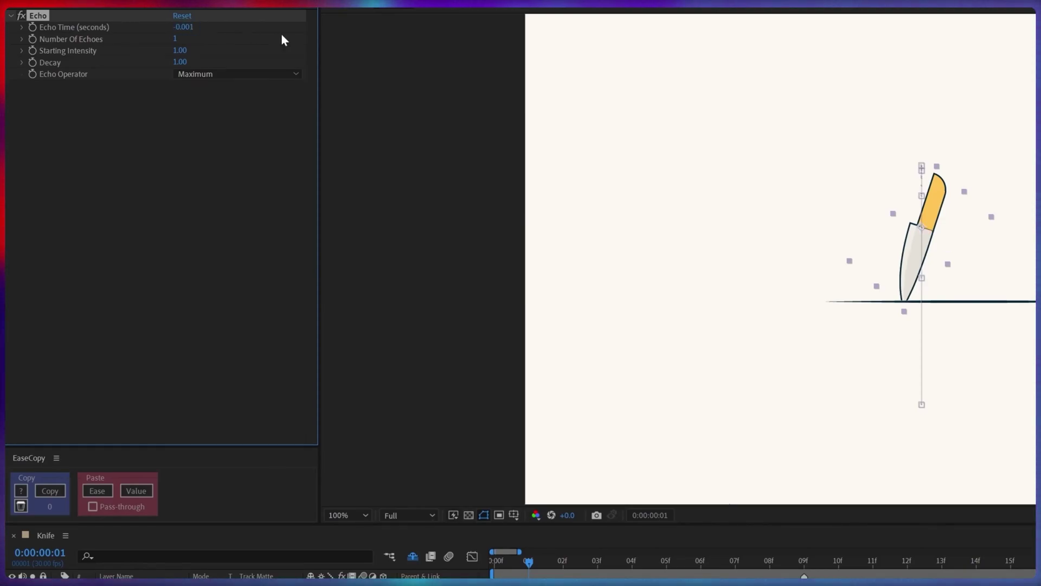
key(ctrl+z)
key(ctrl+shift+z)
Set Number Of Echoes to 0, keyframe it at 0:00:00:00 and show the Knife layer's animated properties.
drag(177, 40, 202, 54)
key(ctrl+z)
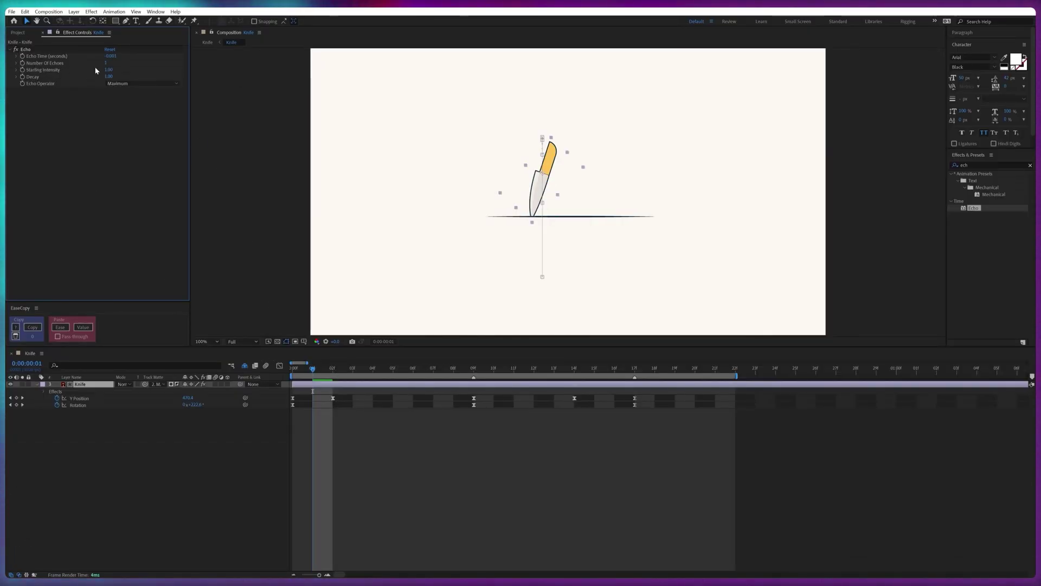
key(Return)
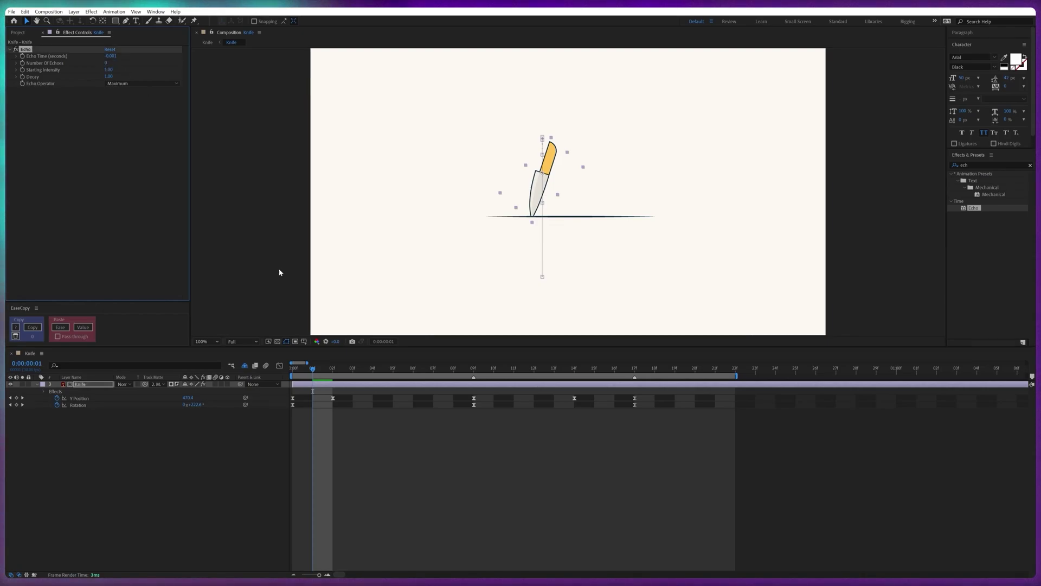
click(293, 368)
click(22, 63)
key(u)
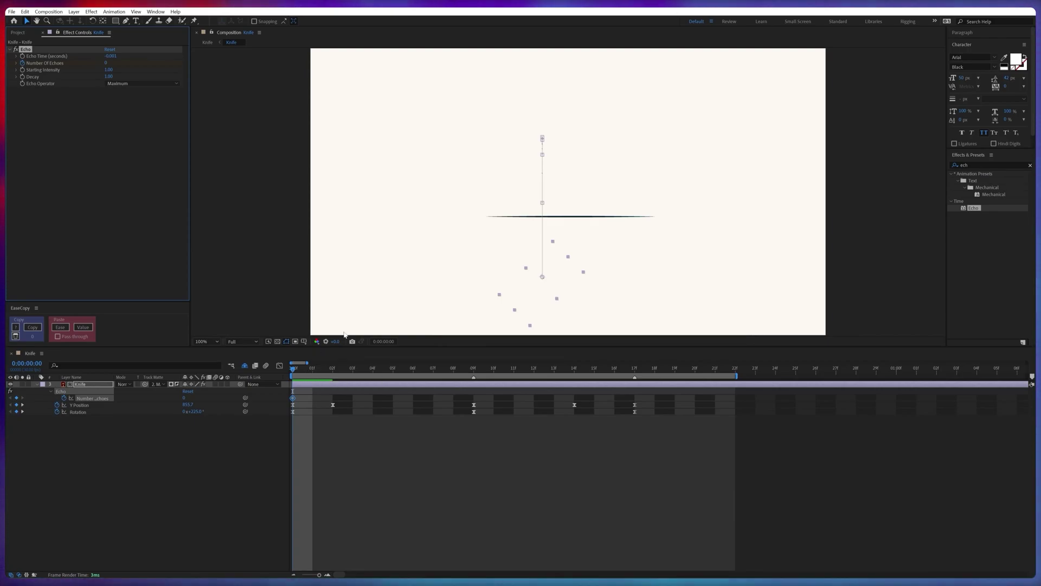
Add a Number Of Echoes keyframe with value 0 at 0:00:00:07 and open the value at 0:00:00:00 for editing.
drag(293, 374, 428, 389)
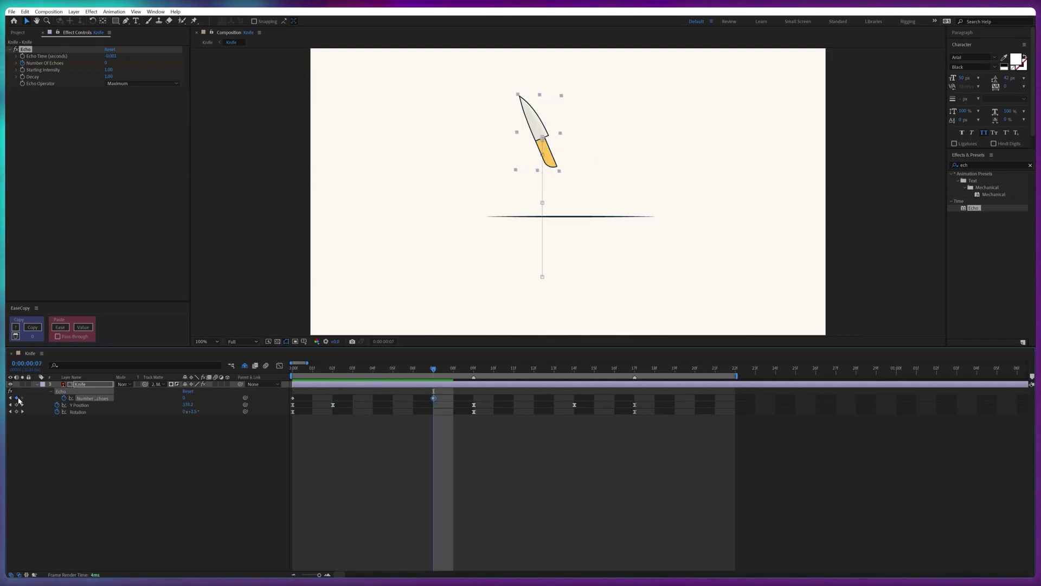
click(297, 371)
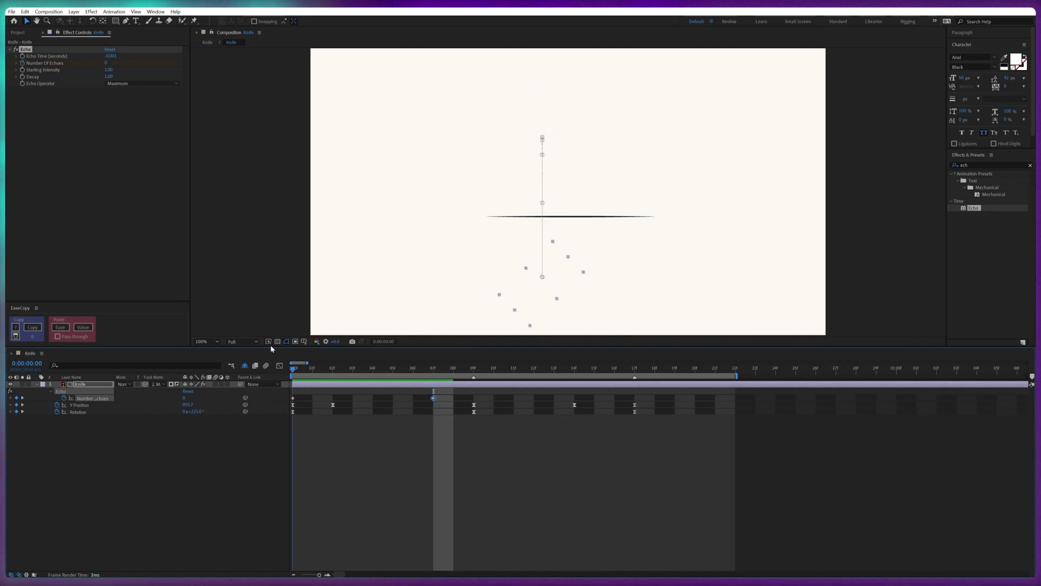
click(106, 63)
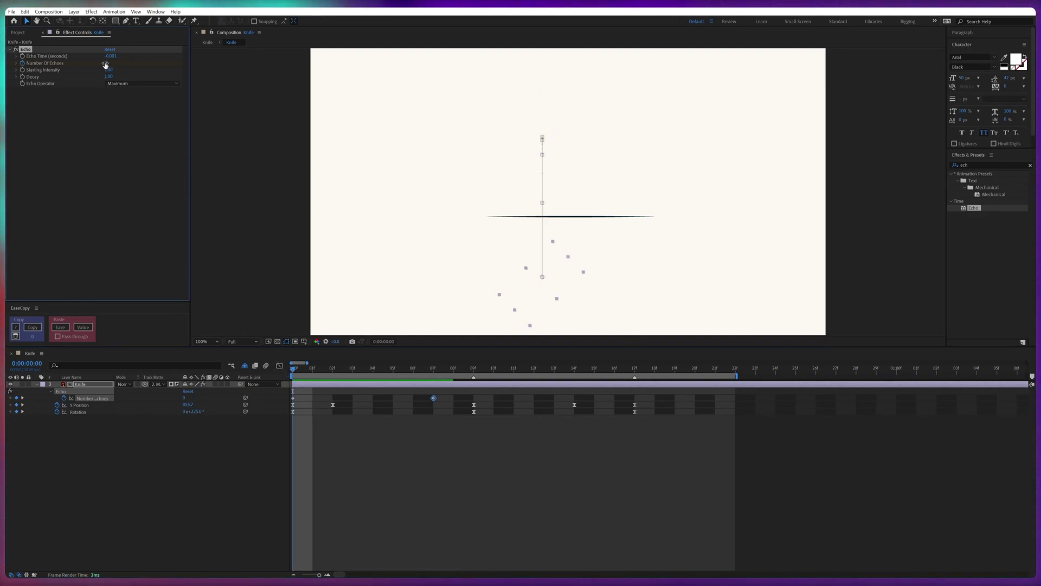
click(243, 58)
Find the start of the knife's fall at 0:00:00:14 and add a Number Of Echoes keyframe with value 0 there.
click(555, 369)
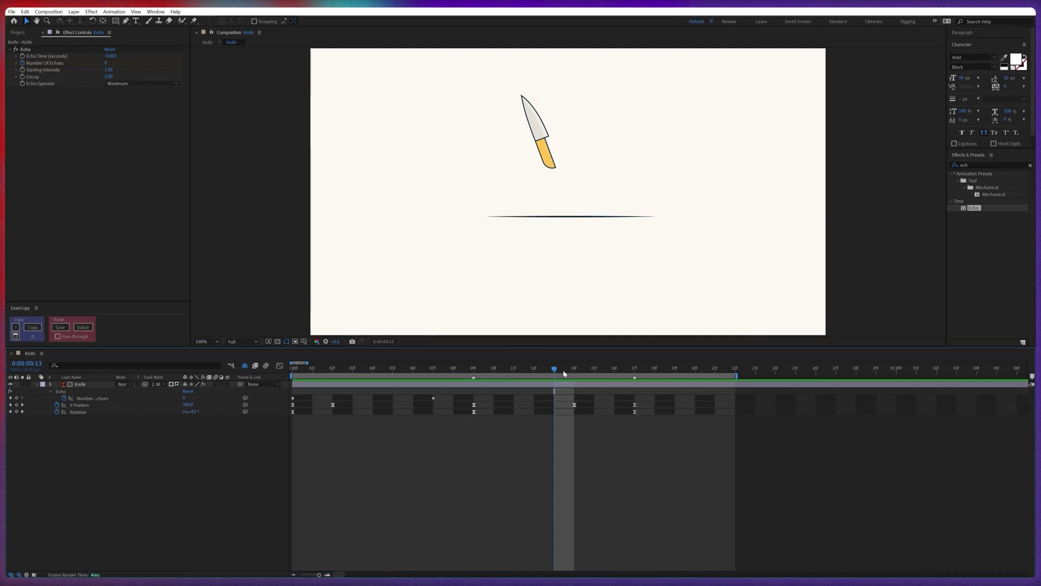
drag(557, 373, 577, 381)
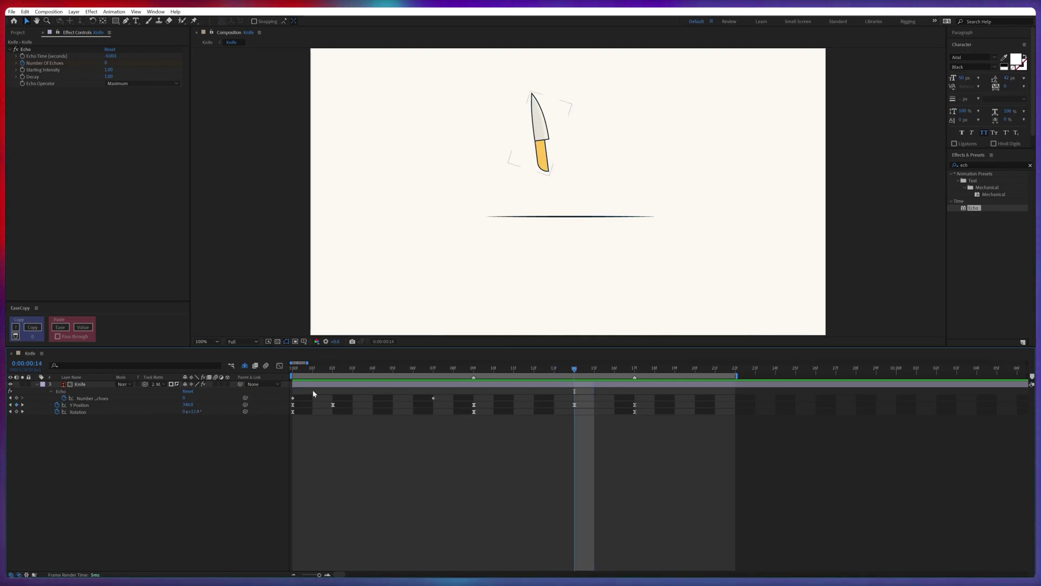
click(16, 399)
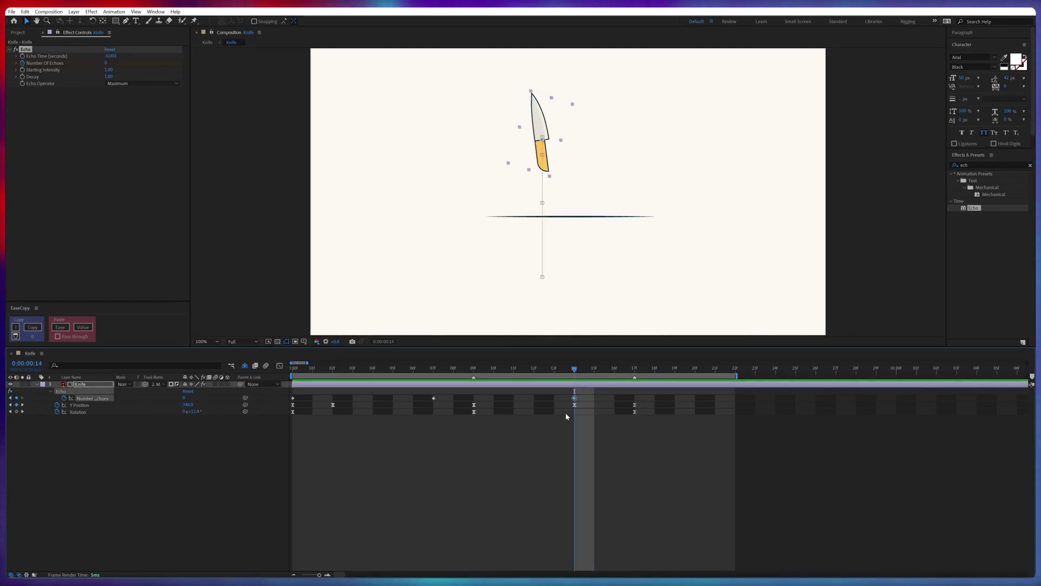
Keyframe Number Of Echoes at 55 at 0:00:00:16, while the knife swings down.
key(Page_Down)
key(Page_Down)
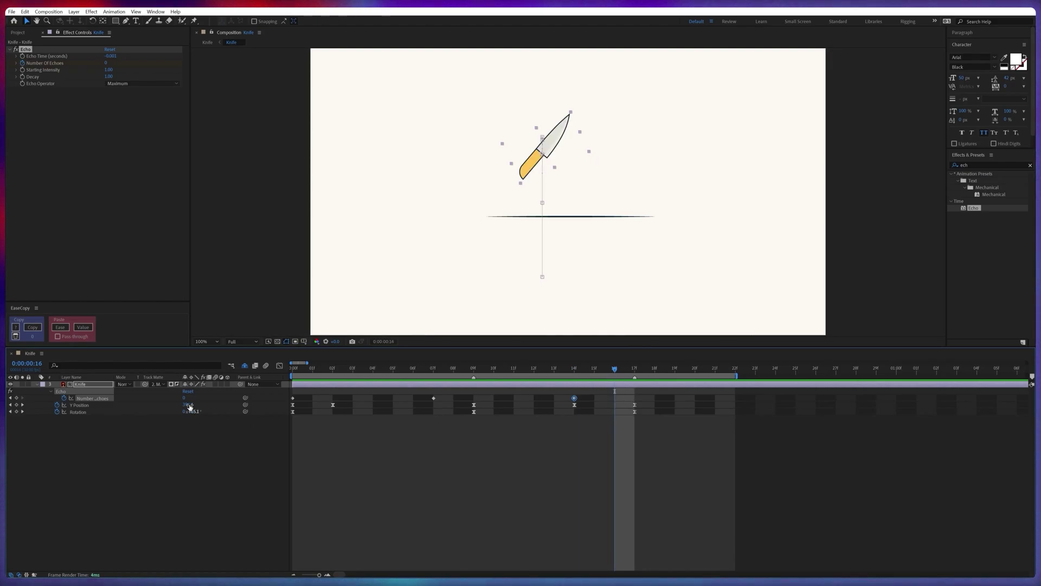
drag(185, 397, 197, 398)
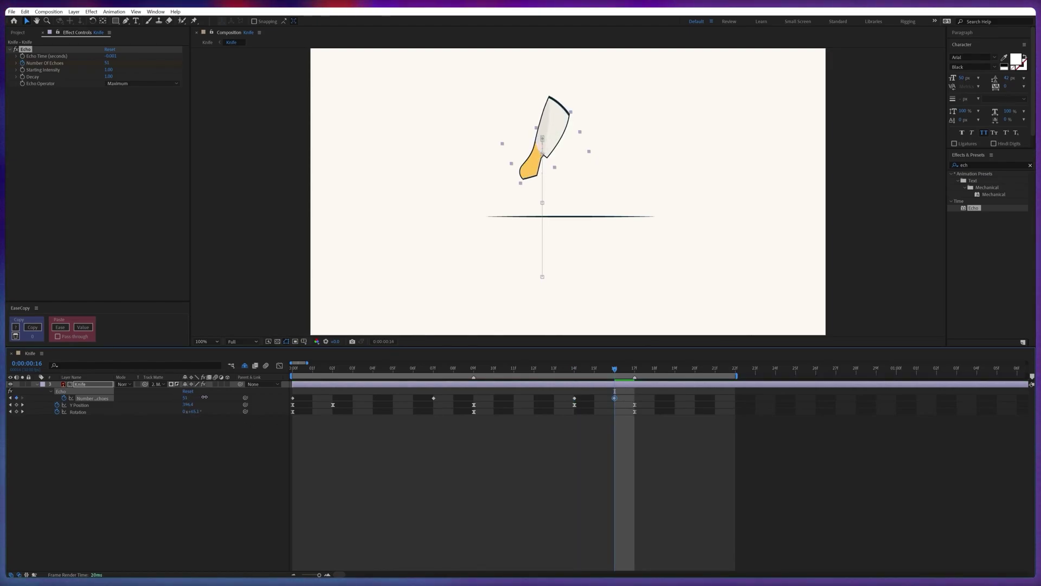
click(185, 398)
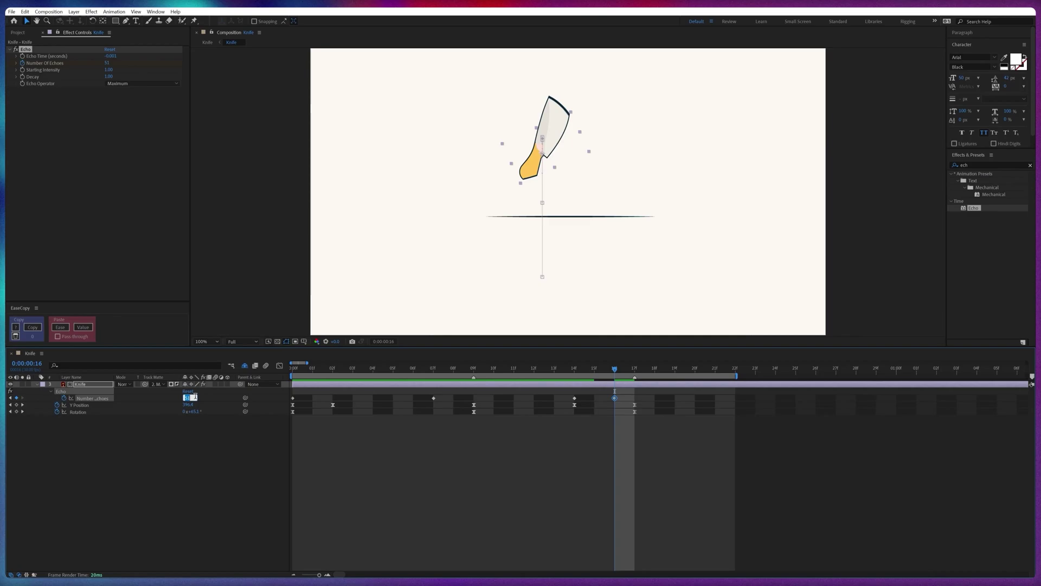
text(55)
key(Return)
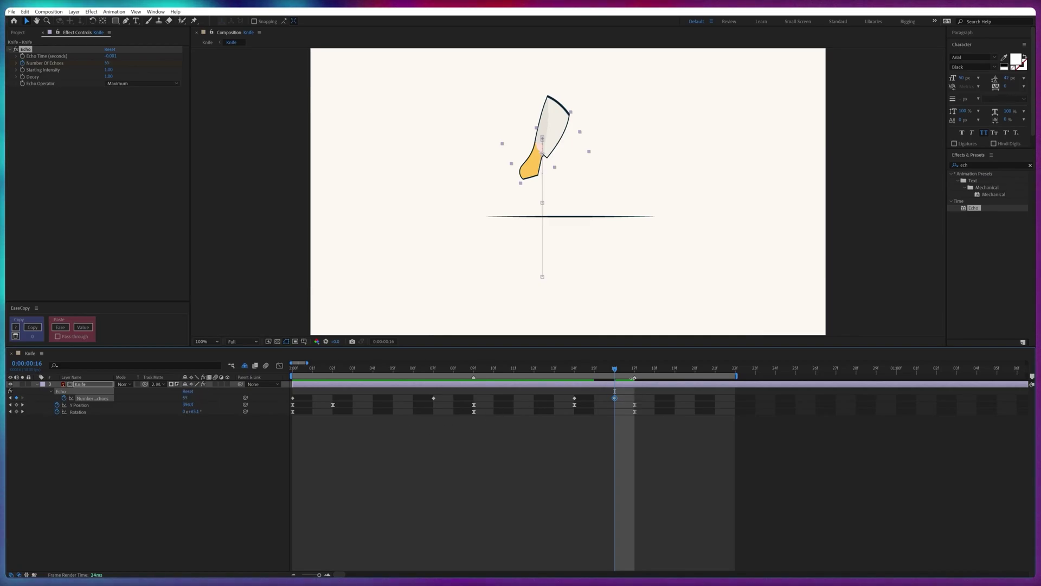
Keyframe Number Of Echoes at 0 at 0:00:00:18, once the knife has landed.
key(Page_Down)
key(Page_Down)
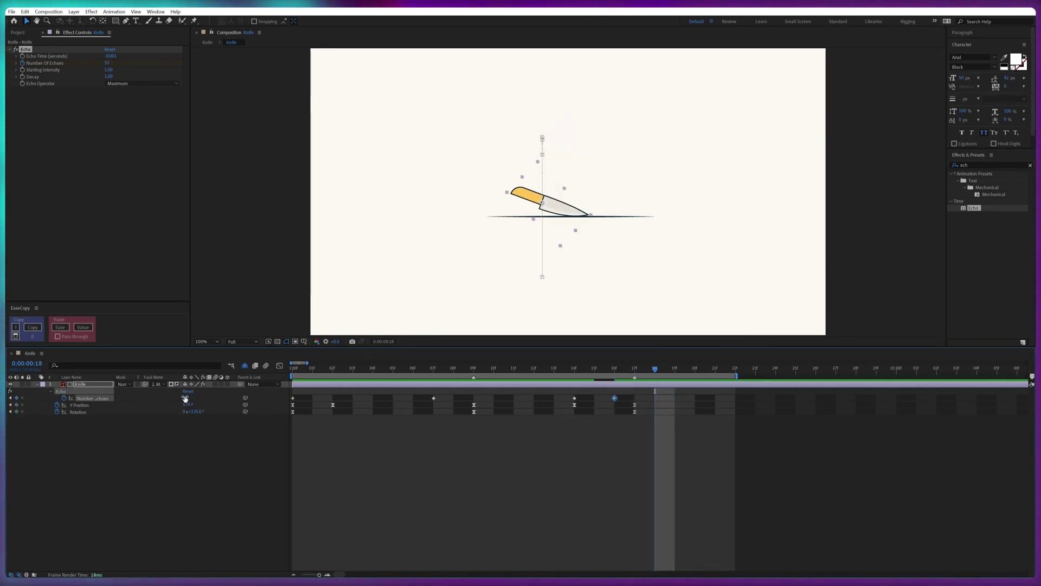
text(0)
key(Return)
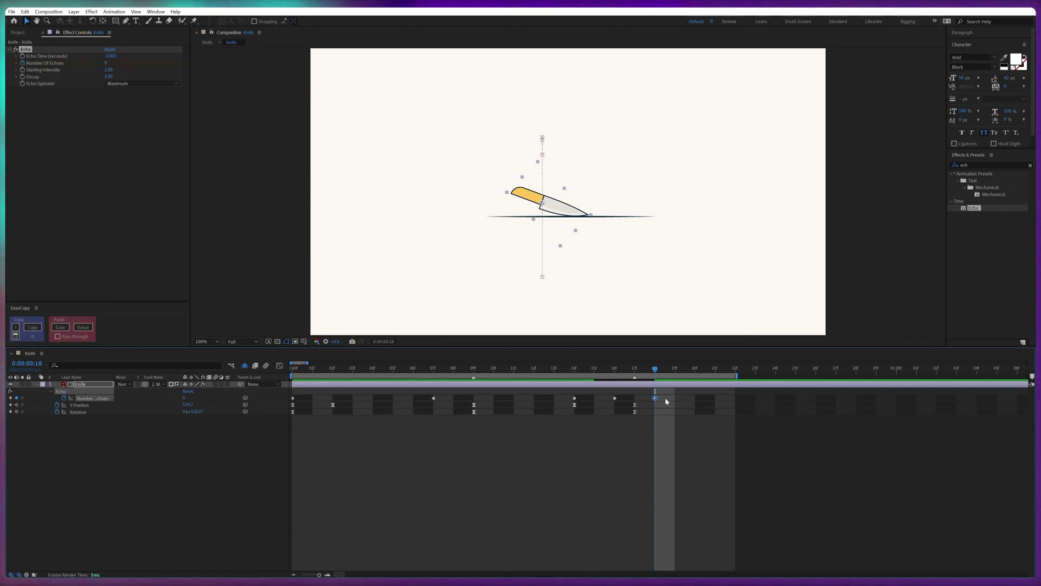
Apply Easy Ease to all the Number Of Echoes keyframes.
drag(666, 399, 282, 397)
key(F9)
click(445, 469)
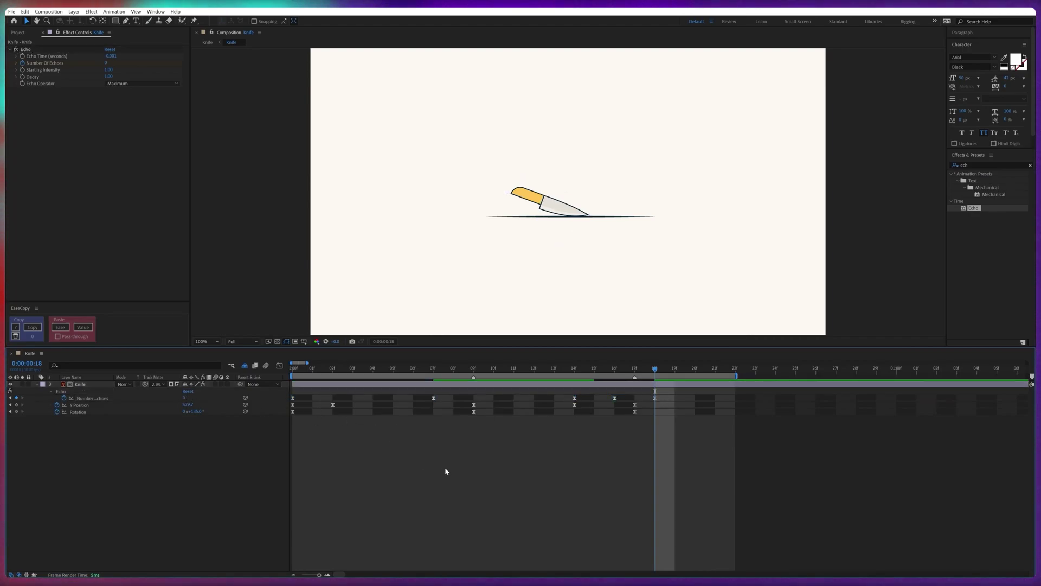
Preview the echo trail, move the last Number Of Echoes keyframe to 0:00:00:17 and check the motion again.
click(298, 369)
key(space)
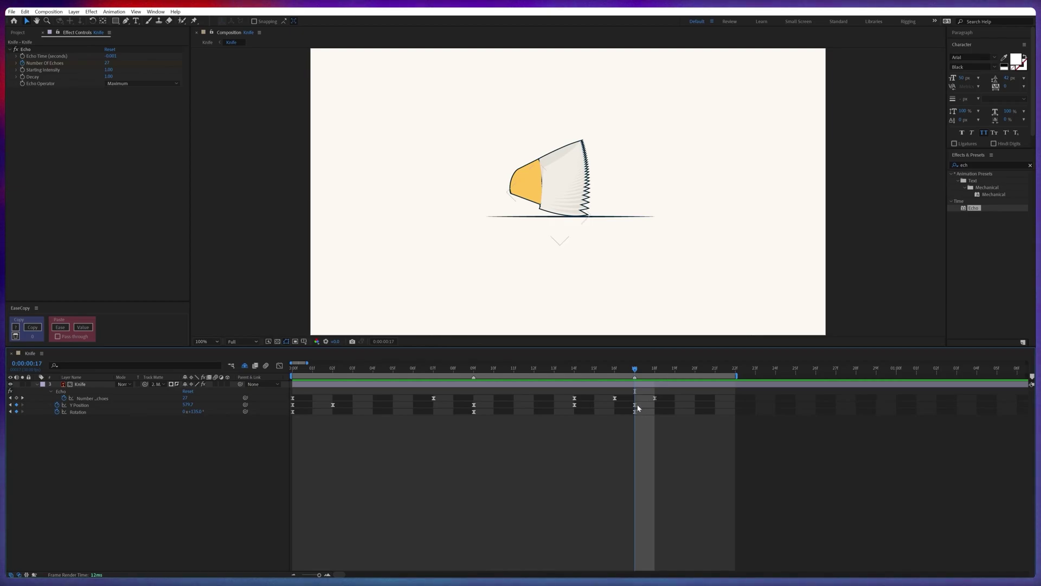
mouse_move(639, 403)
mouse_down()
mouse_move(625, 416)
mouse_move(639, 401)
mouse_up()
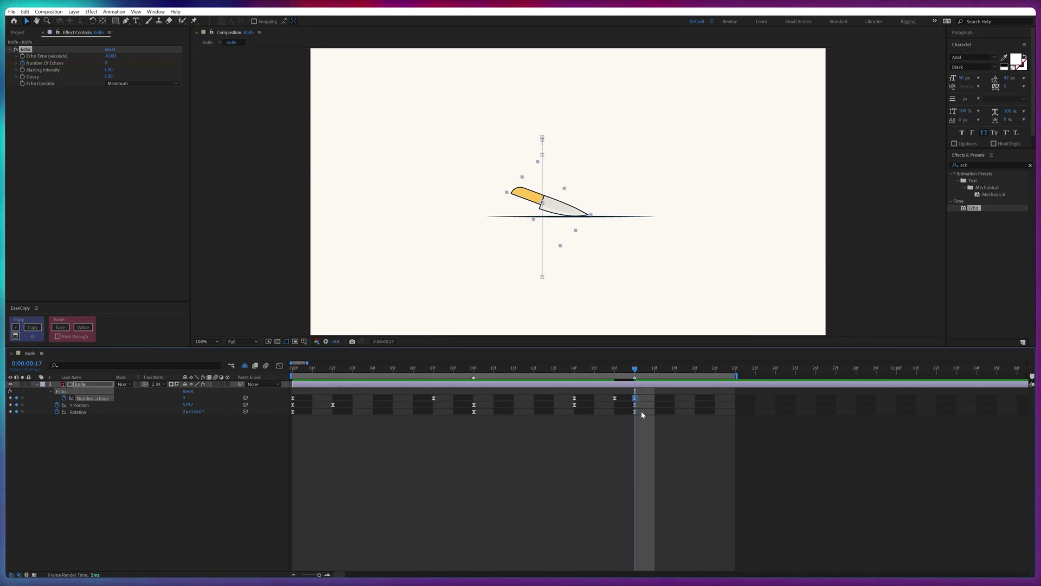
key(space)
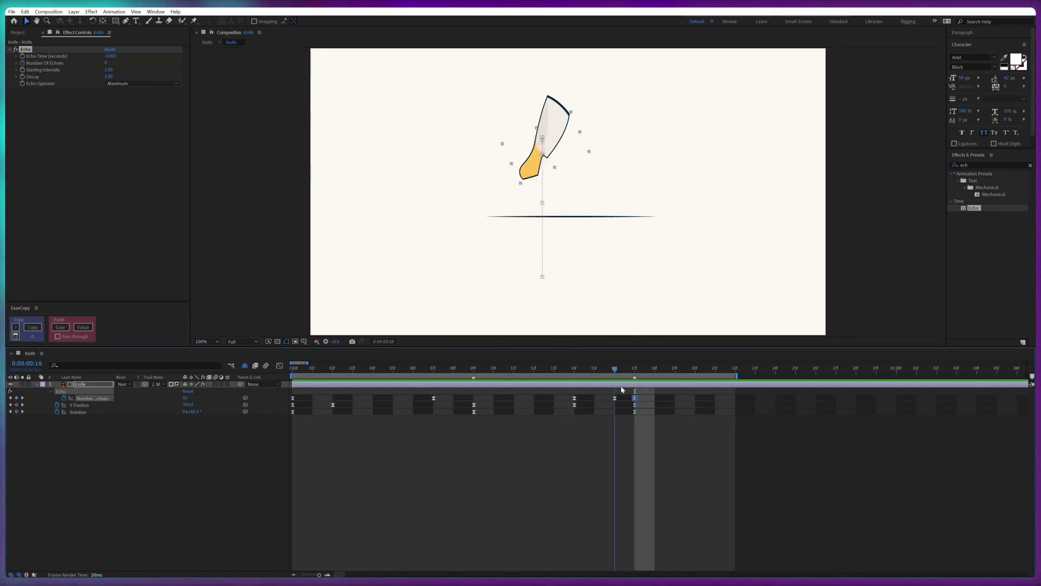
Preview the knife swing with its echo trail.
click(384, 472)
key(space)
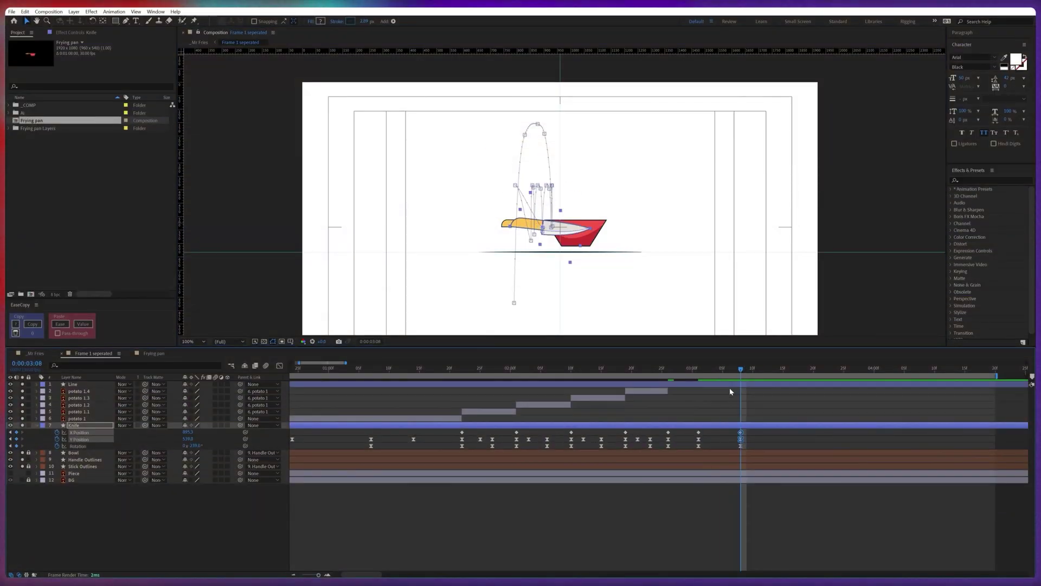
Rotate the Handle Outlines layer so the pan tilts slightly behind the knife at 0:00:03:08.
click(84, 459)
click(92, 20)
drag(504, 223, 495, 216)
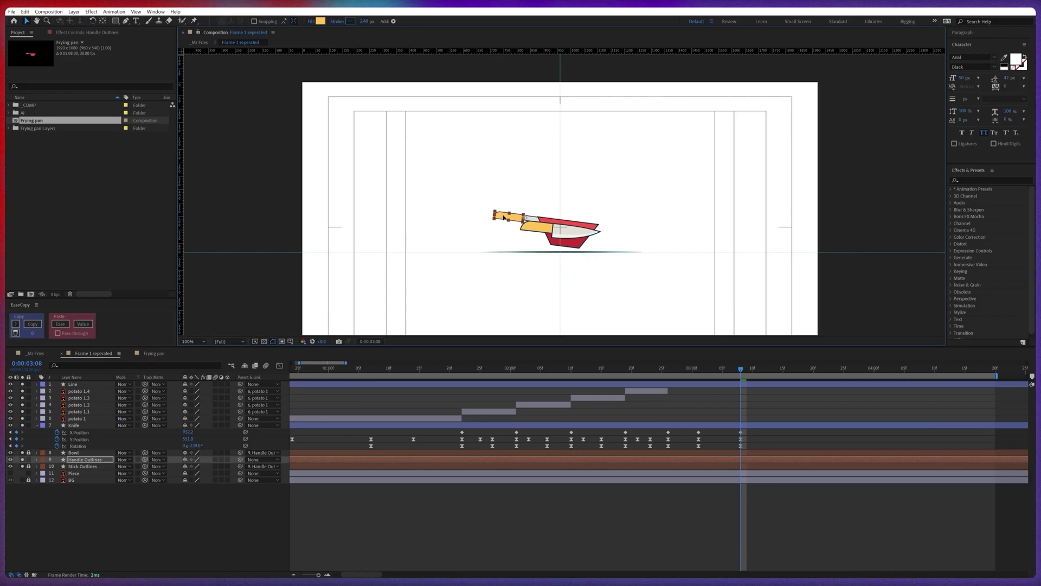
Delete the knife's second-to-last X Position keyframe and reposition the knife over the tilted pan.
mouse_move(740, 369)
mouse_down()
mouse_move(699, 369)
mouse_move(741, 368)
mouse_up()
click(698, 432)
key(Delete)
drag(523, 225, 532, 179)
Keyframe the knife's Group 1 path and reshape the blade outline at 0:00:03:08 to follow the pan bowl's rim.
click(37, 425)
click(64, 439)
click(58, 447)
click(70, 452)
scroll(567, 230, up, 2)
drag(187, 522, 178, 521)
drag(194, 535, 198, 535)
click(69, 446)
drag(665, 204, 677, 204)
drag(532, 179, 558, 190)
drag(613, 254, 644, 263)
Keyframe the knife's Group 2 path and pull the blade fill's tip to the outer corner of the bowl's rim.
click(50, 474)
click(58, 480)
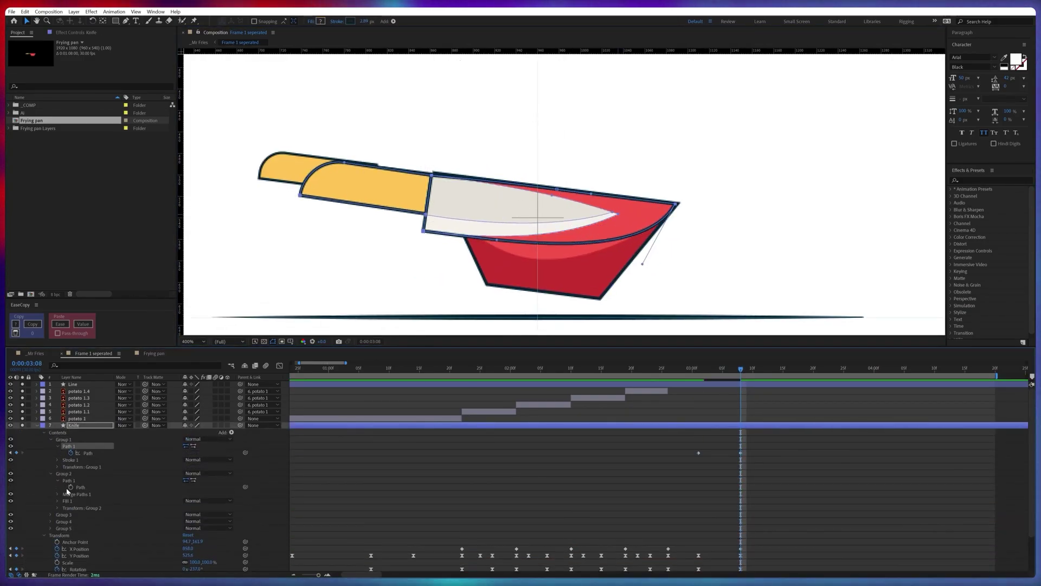
click(71, 487)
drag(617, 214, 677, 204)
scroll(655, 230, down, 1)
mouse_move(740, 368)
mouse_down()
mouse_move(669, 371)
mouse_move(741, 369)
mouse_up()
click(88, 487)
scroll(559, 206, down, 1)
scroll(558, 206, up, 1)
click(699, 487)
scroll(592, 211, up, 2)
key(u)
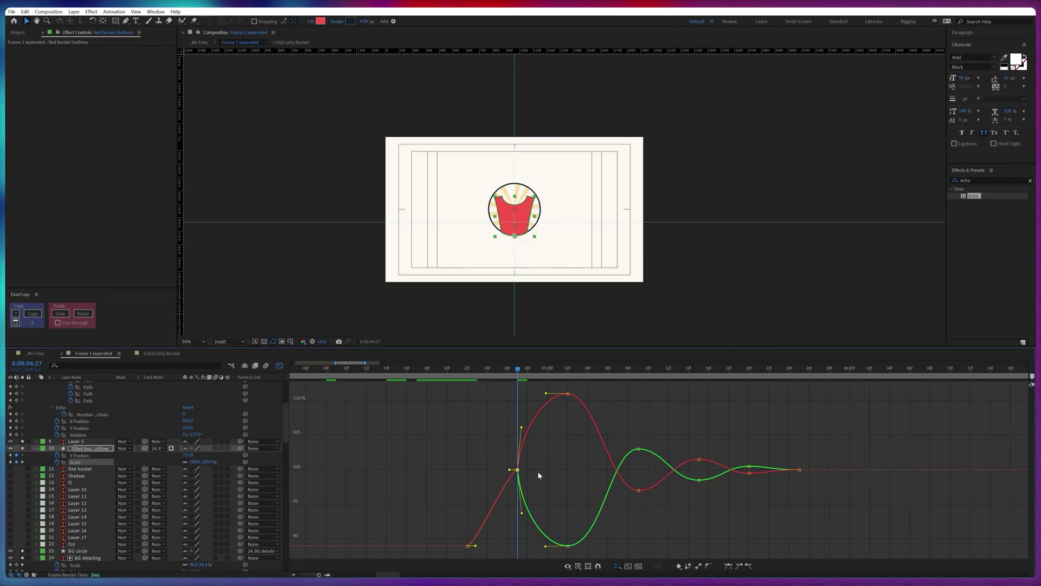
Adjust the Scale easing curve of Red bucket Outlines in the graph editor and preview from 0:00:04:20.
drag(478, 450, 530, 500)
drag(434, 546, 410, 492)
key(shift+F3)
click(376, 369)
click(435, 397)
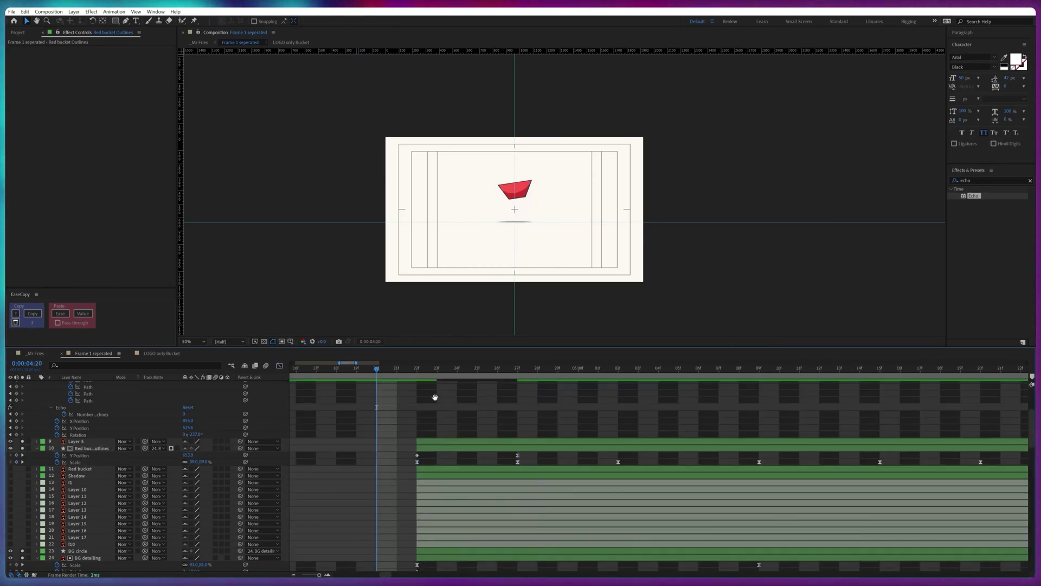
Examine Bowl 2's X and Y Position keyframes at 0:00:04:22, where the bowl turns into the bucket.
drag(376, 370, 405, 374)
key(minus)
key(minus)
scroll(413, 434, down, 4)
click(396, 503)
drag(397, 526, 433, 539)
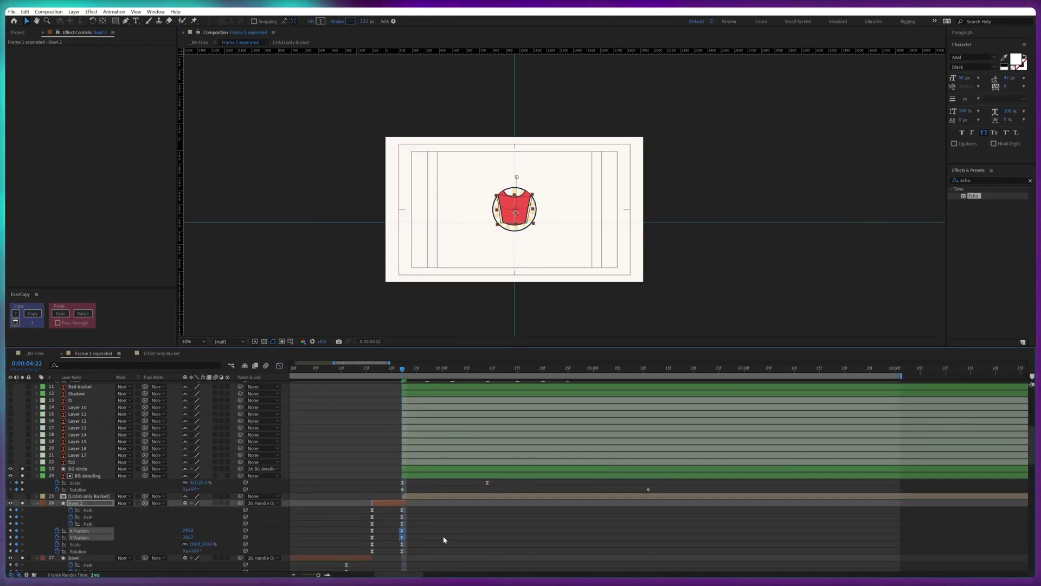
click(444, 538)
mouse_move(398, 368)
mouse_down()
mouse_move(369, 372)
mouse_move(403, 369)
mouse_up()
Adjust the Y Position easing curve of Red bucket Outlines in the graph editor and preview from 0:00:04:17.
click(75, 482)
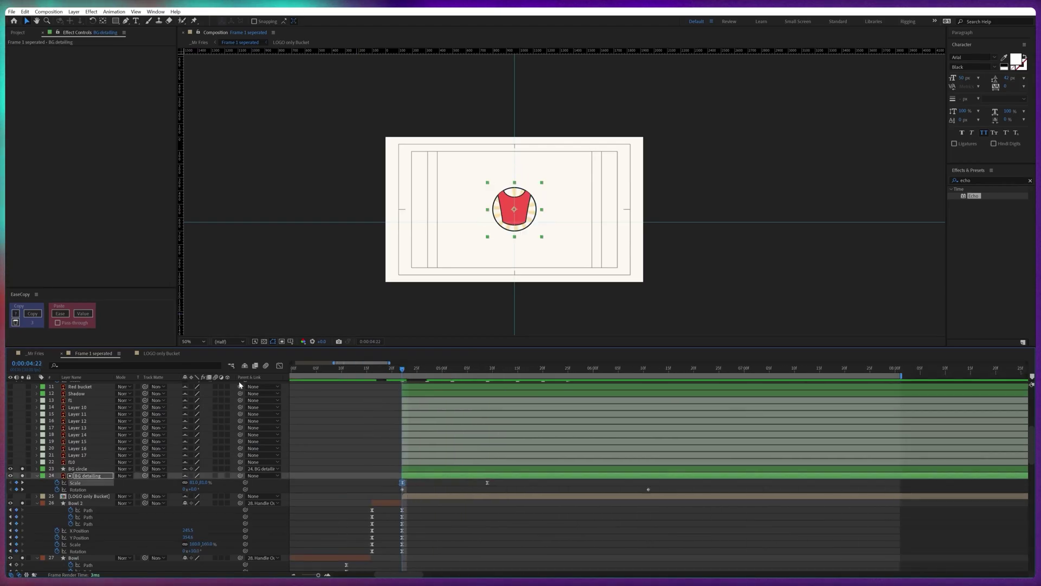
click(279, 366)
scroll(81, 455, up, 4)
click(80, 455)
drag(425, 468, 421, 394)
drag(403, 545, 327, 444)
key(shift+F3)
click(377, 369)
click(419, 402)
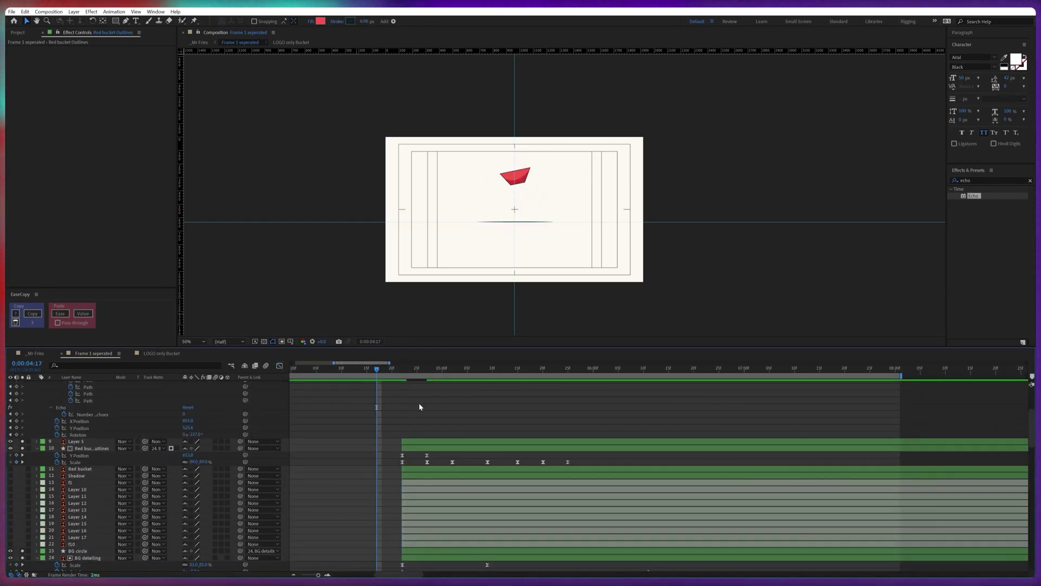
key(space)
Check the bowl-to-bucket transition and shift the Red bucket Outlines Scale keyframes slightly earlier.
mouse_move(377, 369)
mouse_down()
mouse_move(386, 369)
mouse_move(345, 370)
mouse_move(387, 370)
mouse_up()
scroll(376, 369, down, 2)
click(364, 370)
scroll(387, 370, up, 2)
drag(548, 468, 391, 459)
drag(398, 462, 387, 462)
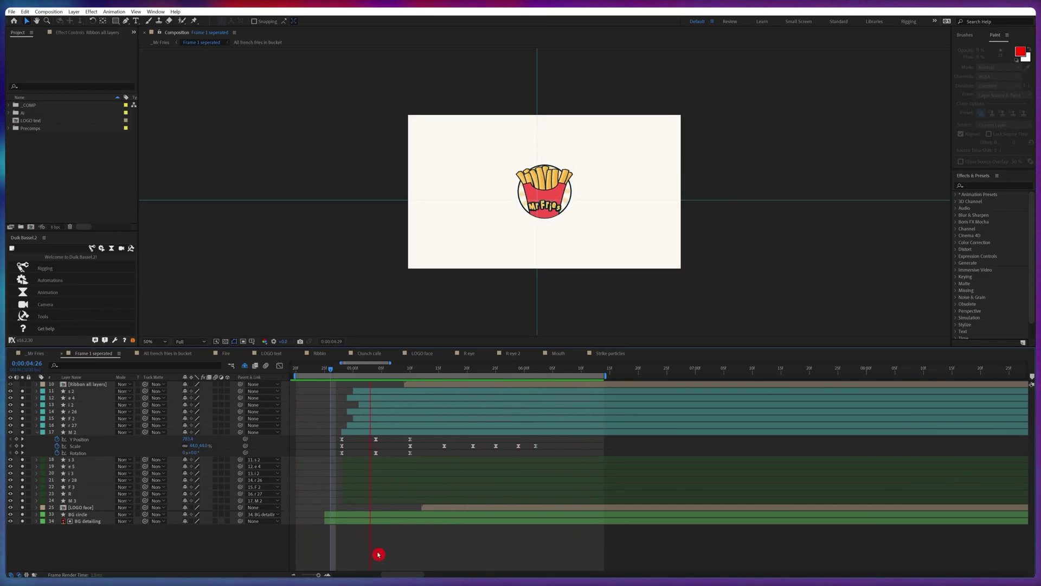
Set BG detailing as the track matte for all the letter layers and return to before the letters appear.
click(365, 500)
shift+click(368, 391)
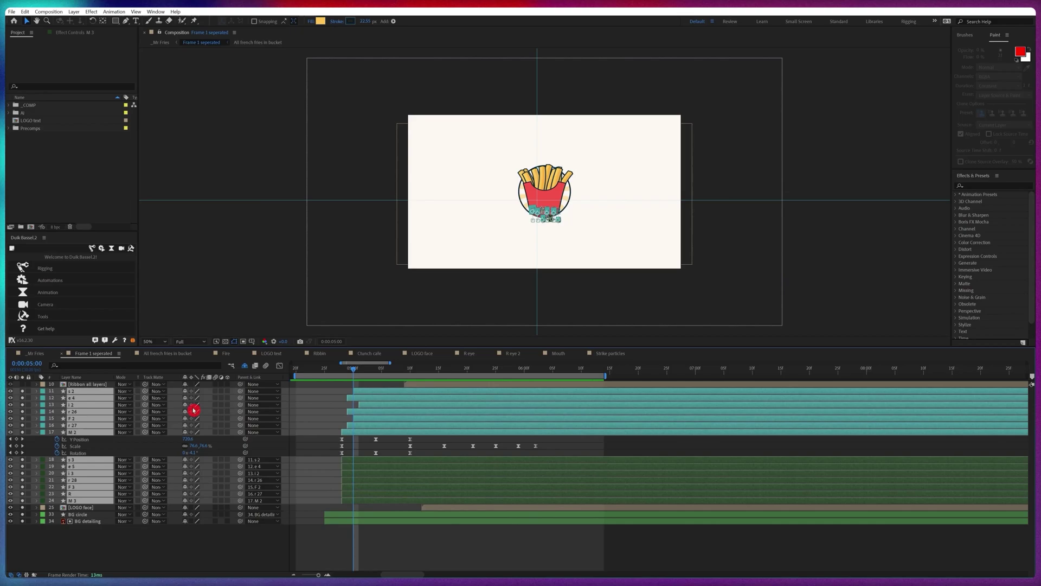
drag(96, 521, 92, 520)
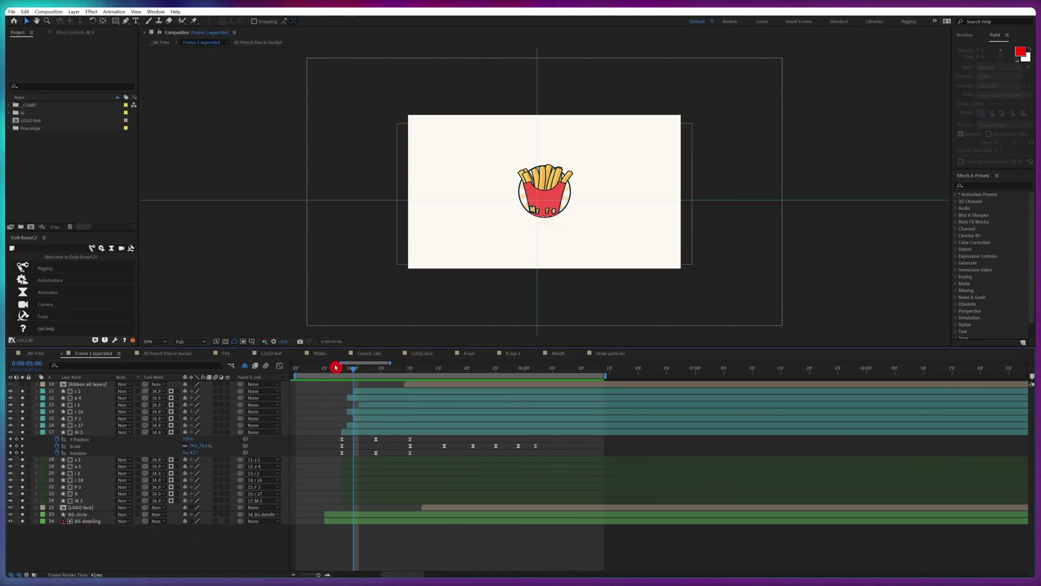
click(326, 369)
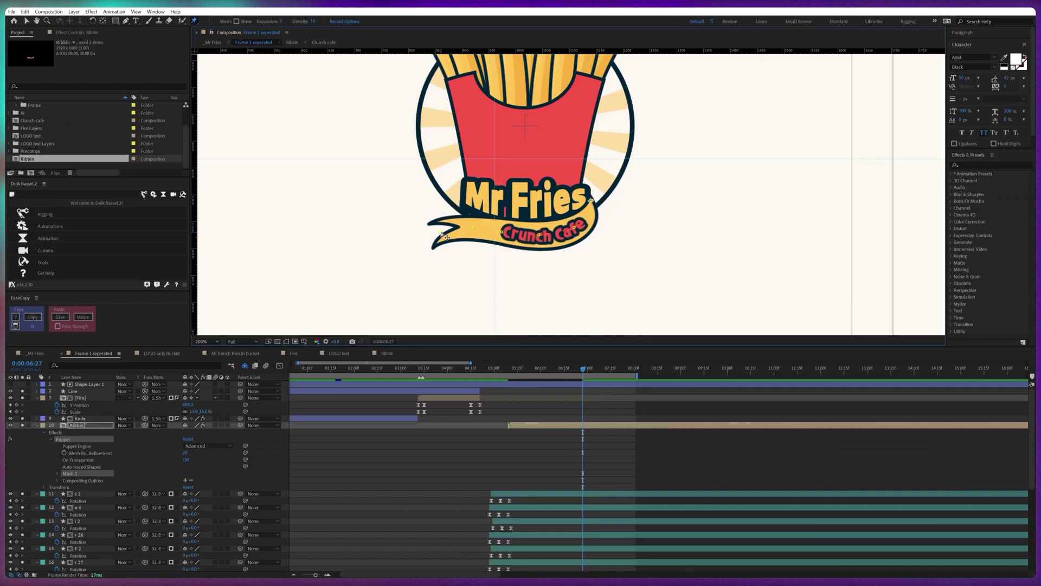
Add Duik bones to the ribbon's puppet pins and name the first bone layer 1.
click(45, 214)
click(97, 215)
click(45, 274)
text(1)
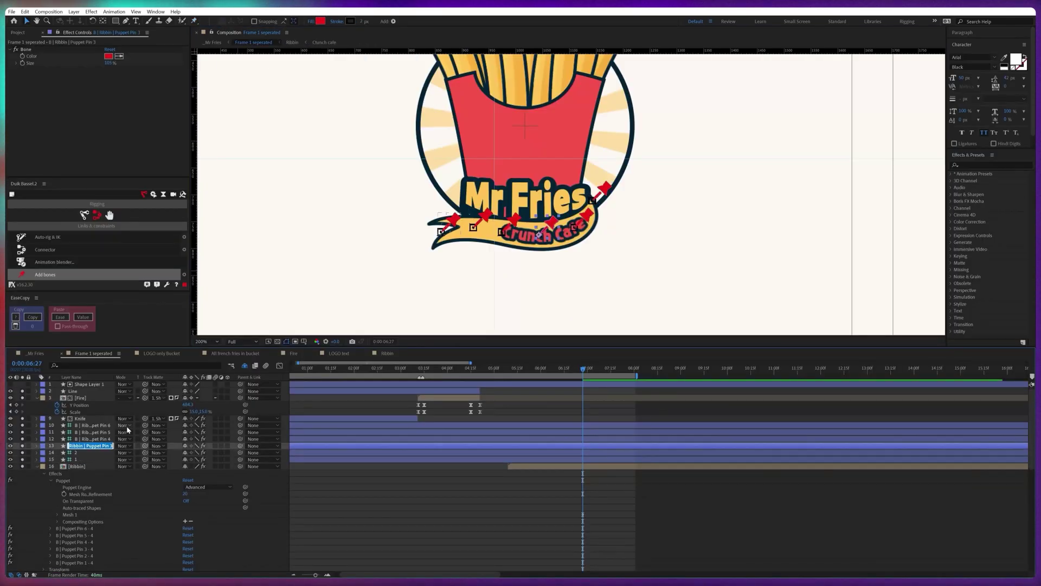
Parent each numbered ribbon bone to the one before it, down to bone 1, and reveal the bones' Rotation property.
drag(240, 452, 237, 461)
key(r)
click(228, 452)
shift+click(228, 433)
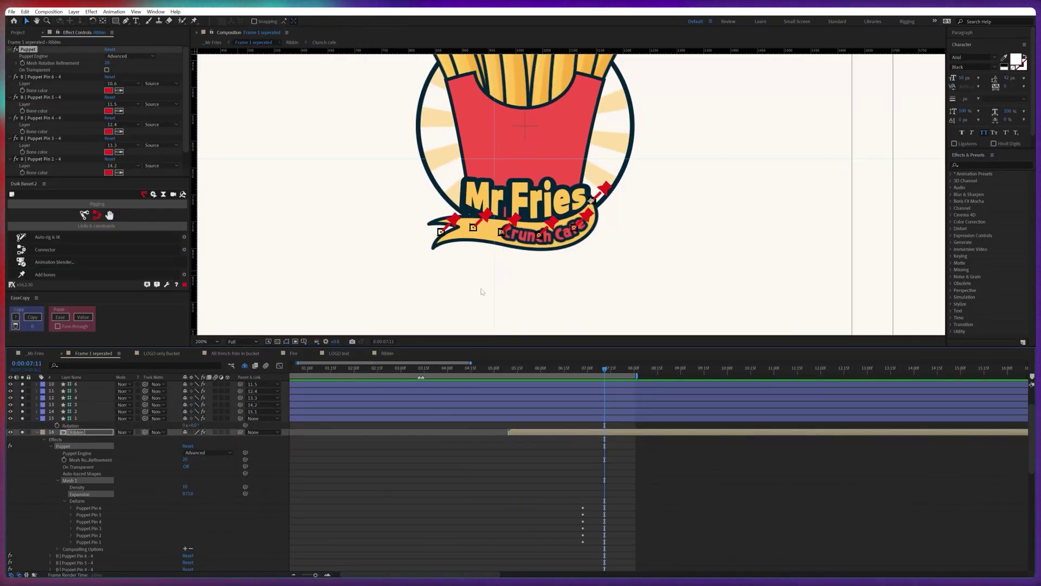